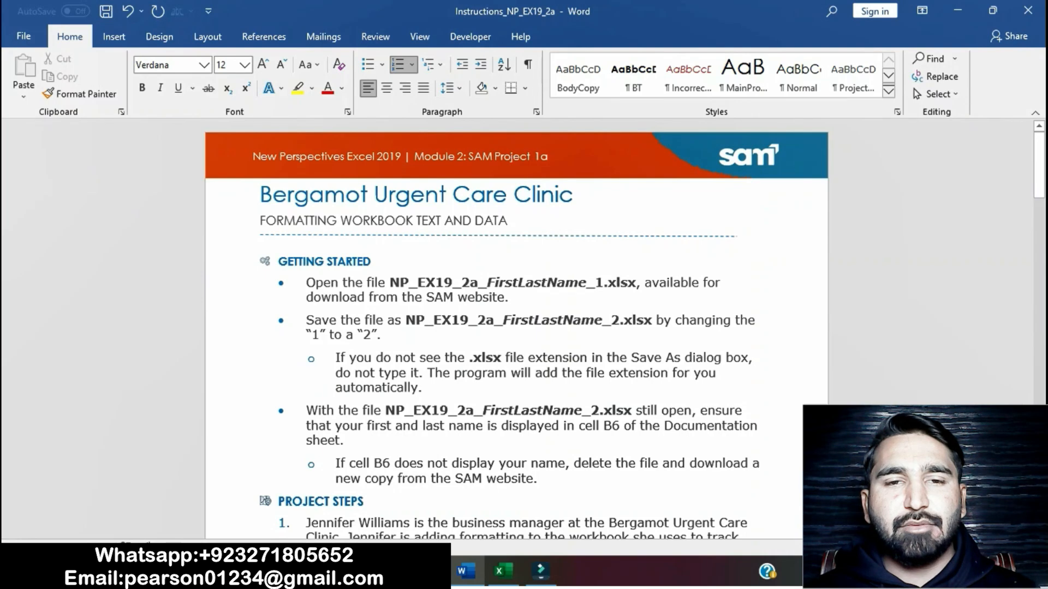
Step: Highlight the title "Bergamot Urgent Care Clinic" in yellow, and select the module and project text in the banner above it
left_click_drag(306, 282, 423, 388)
left_click_drag(260, 195, 573, 197)
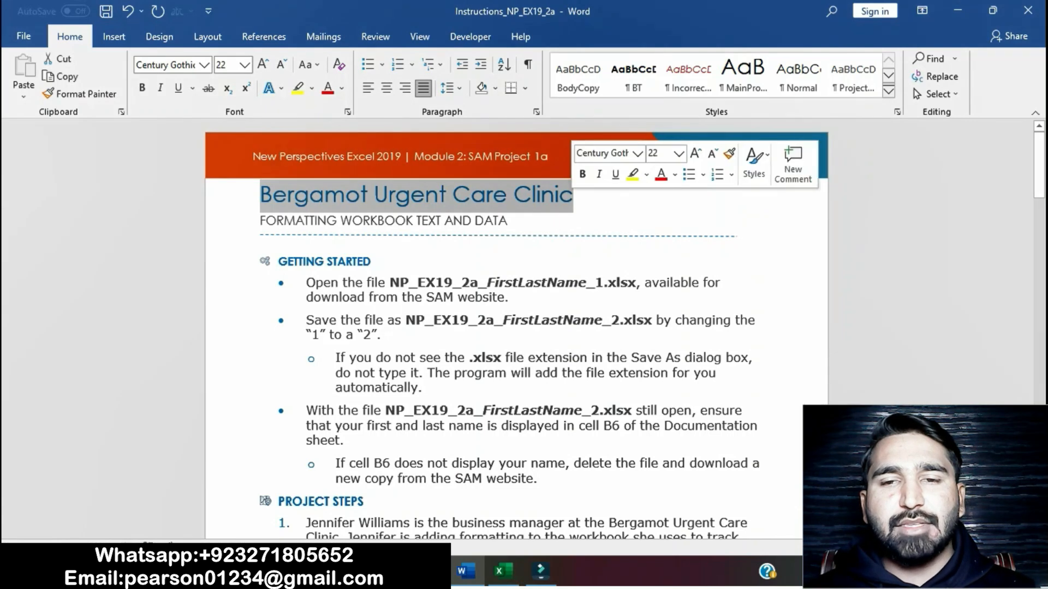
left_click(632, 174)
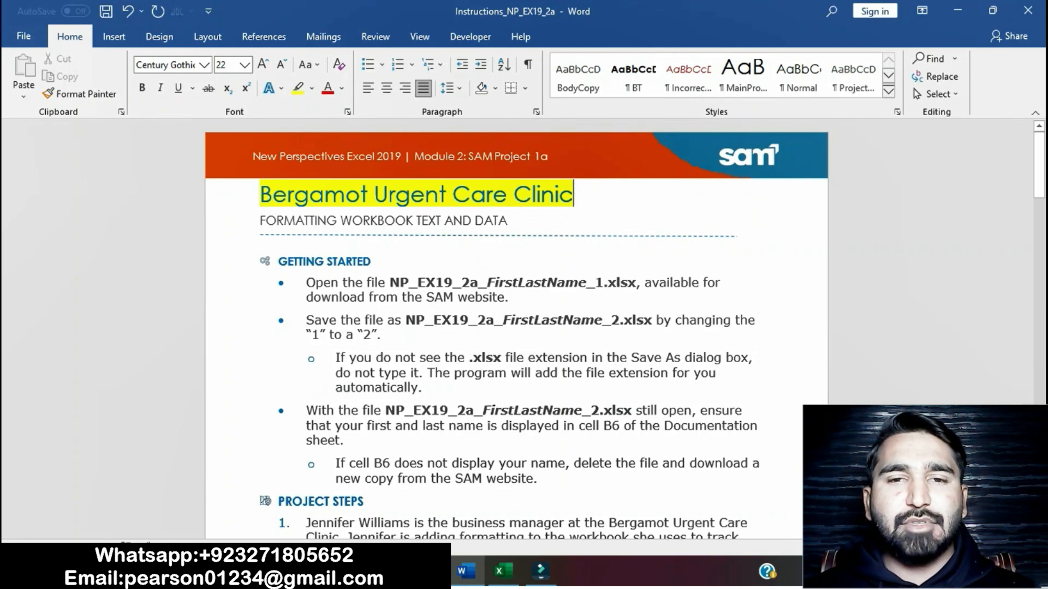
left_click_drag(348, 157, 551, 158)
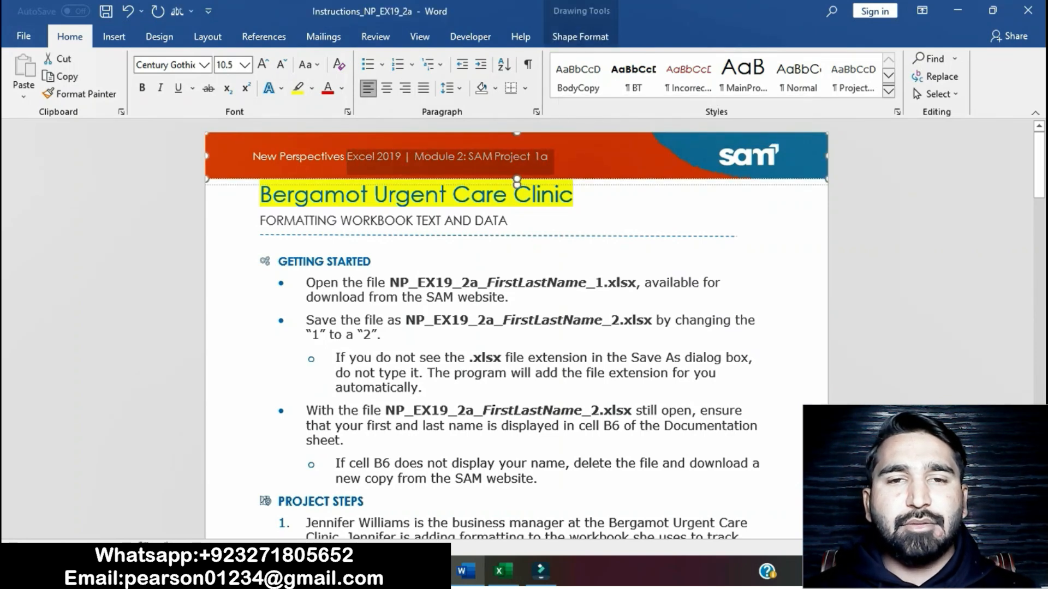
Step: Highlight the first two Getting Started bullets and the .xlsx extension sub-bullet in yellow
scroll(517, 327, "down", 1)
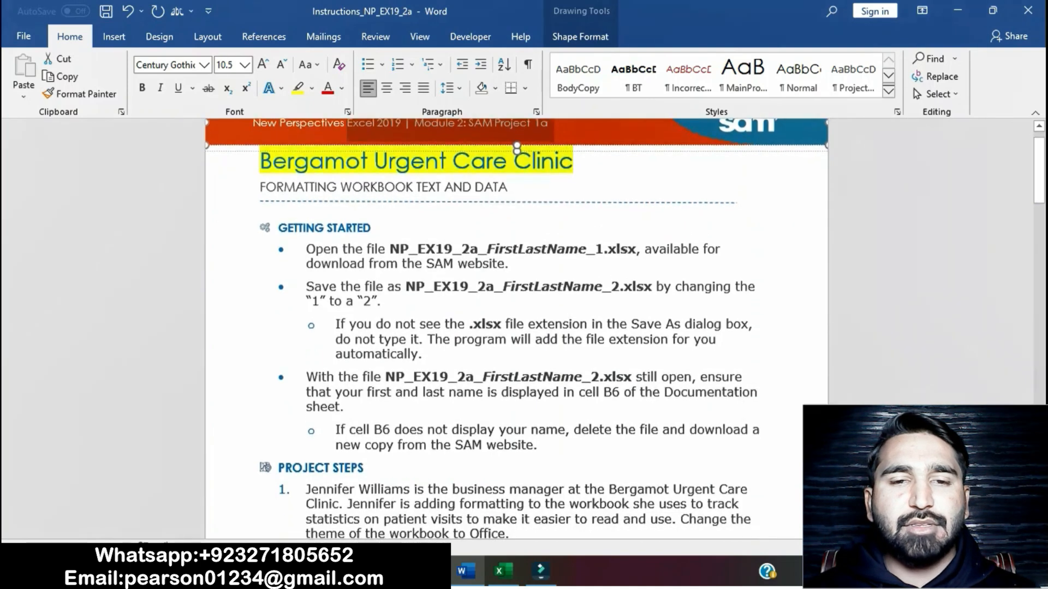
left_click_drag(306, 249, 423, 355)
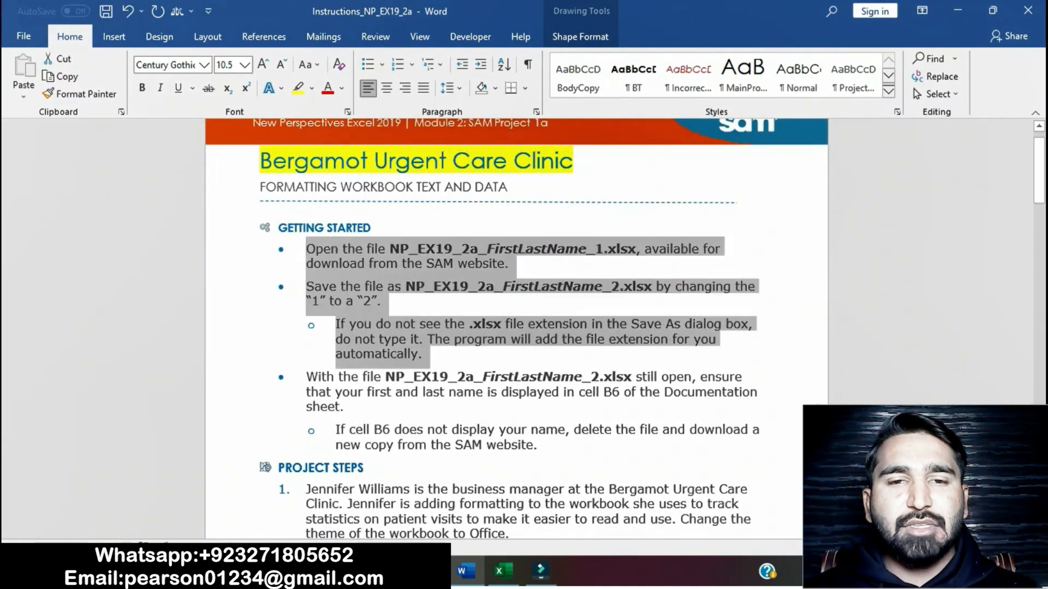
left_click(495, 330)
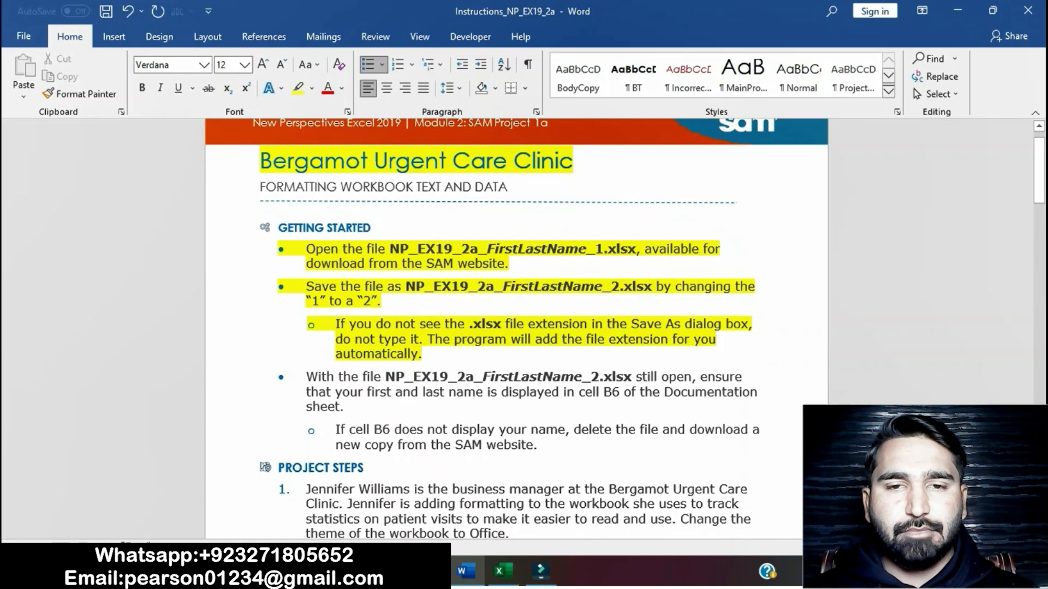
Step: Switch to the Excel workbook and save a copy on the Desktop with the file name ending in _2
left_click(503, 572)
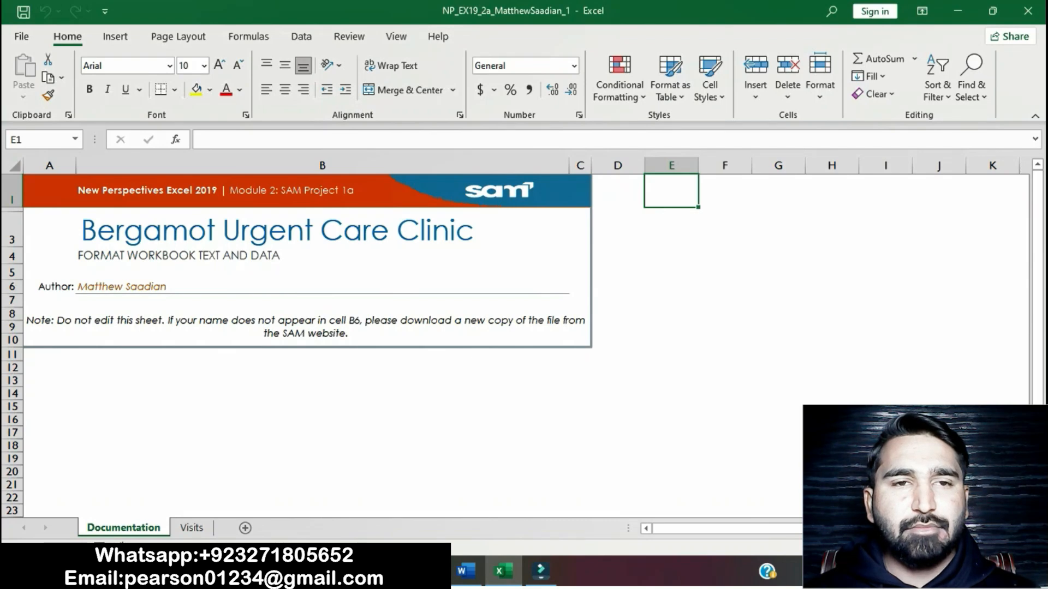
left_click(21, 36)
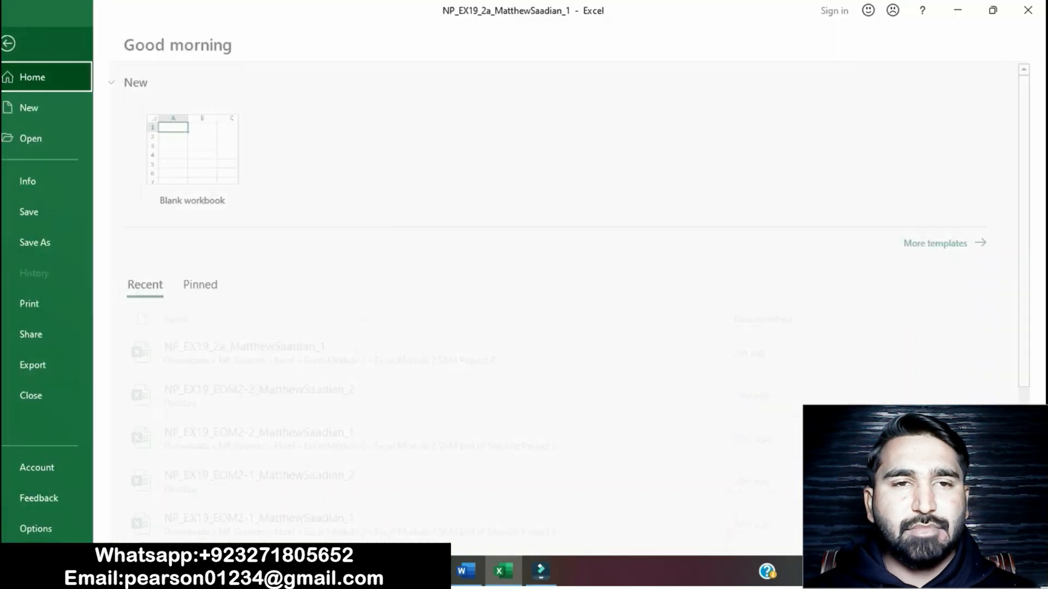
left_click(49, 243)
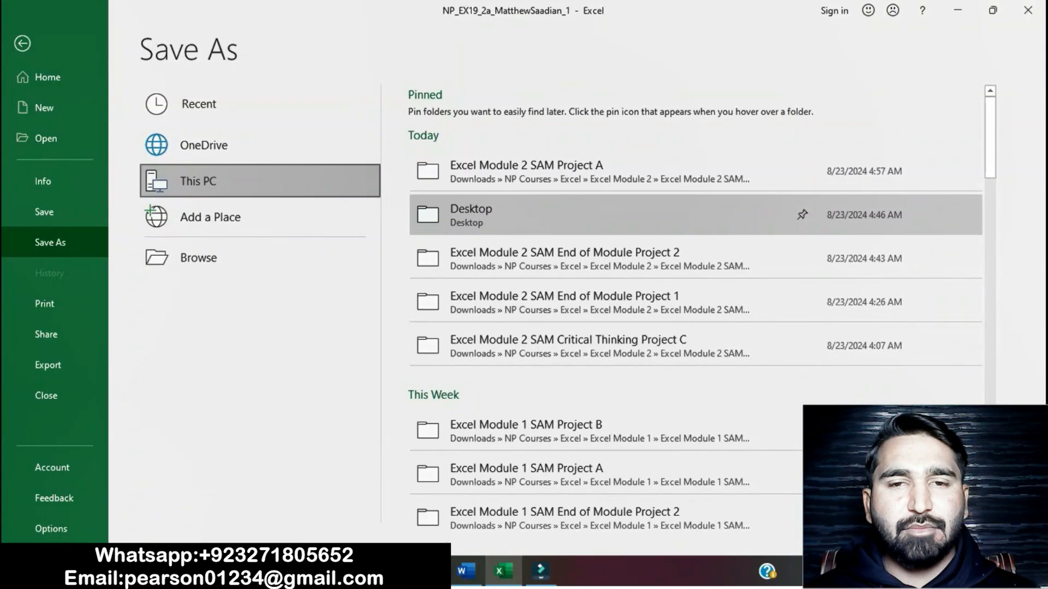
left_click(198, 258)
left_click(236, 261)
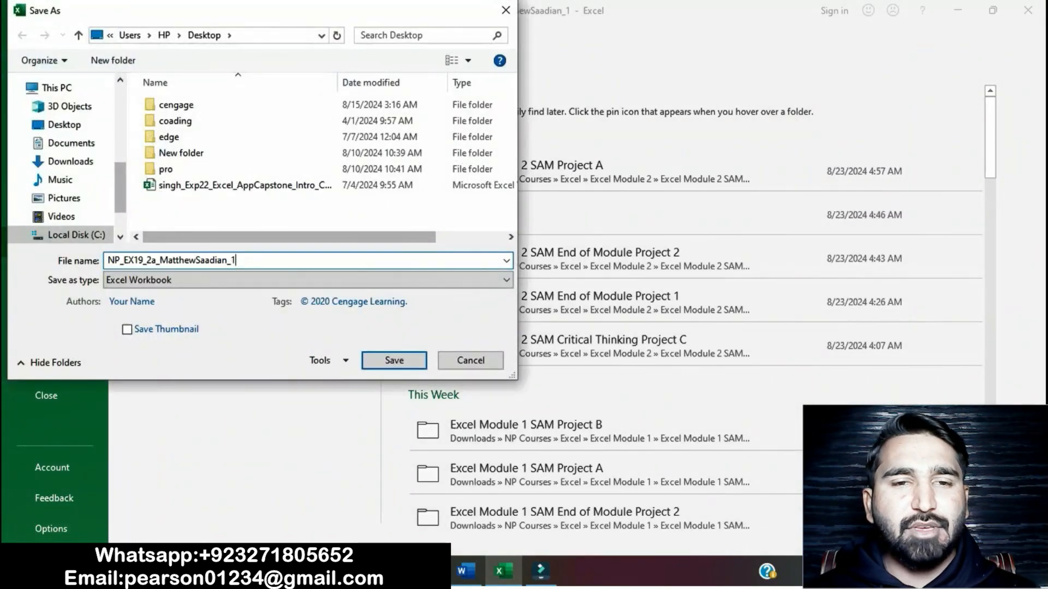
key("BackSpace")
type("2")
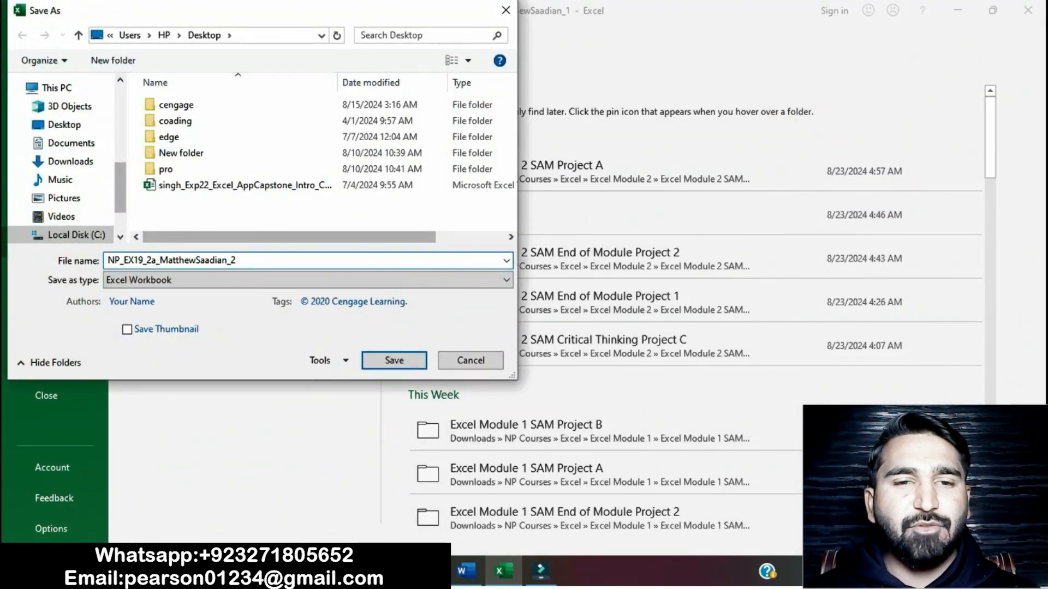
left_click(394, 361)
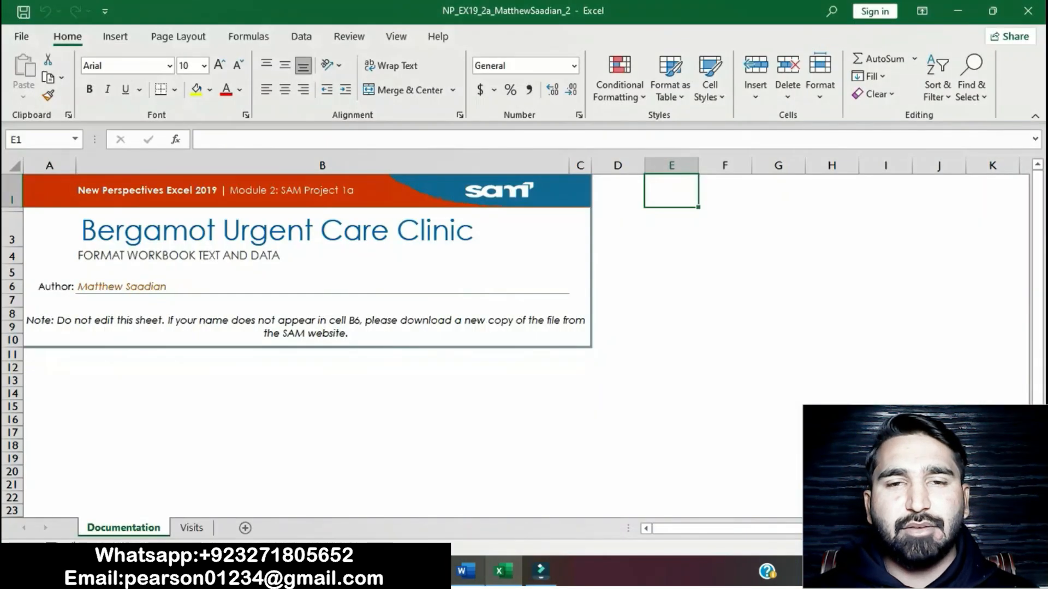
Step: Switch back to the Word instructions and remove the yellow highlight from the first two Getting Started bullets and their sub-bullet
left_click(465, 571)
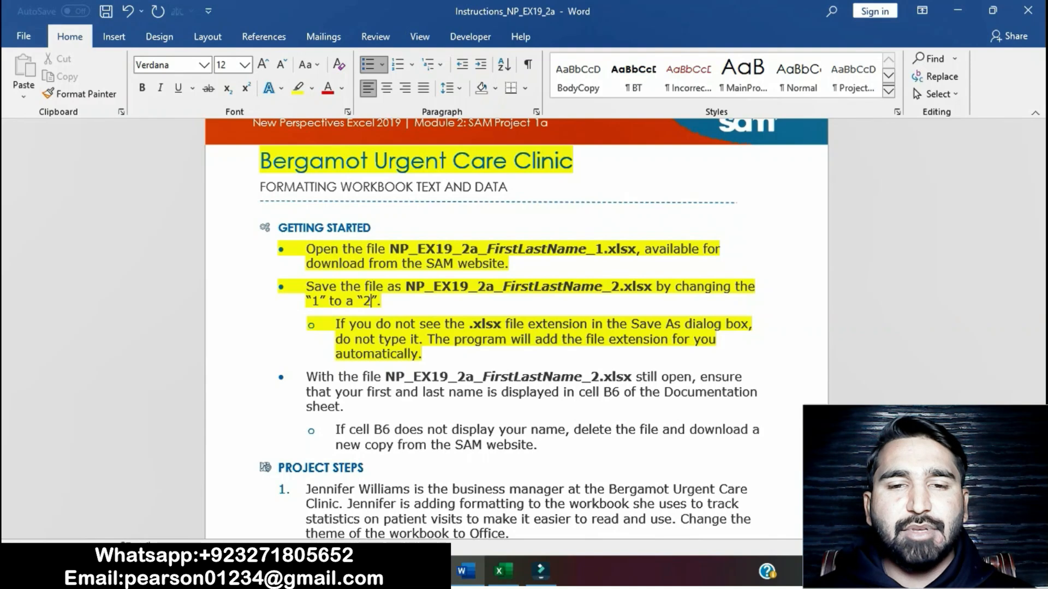
left_click_drag(305, 249, 428, 355)
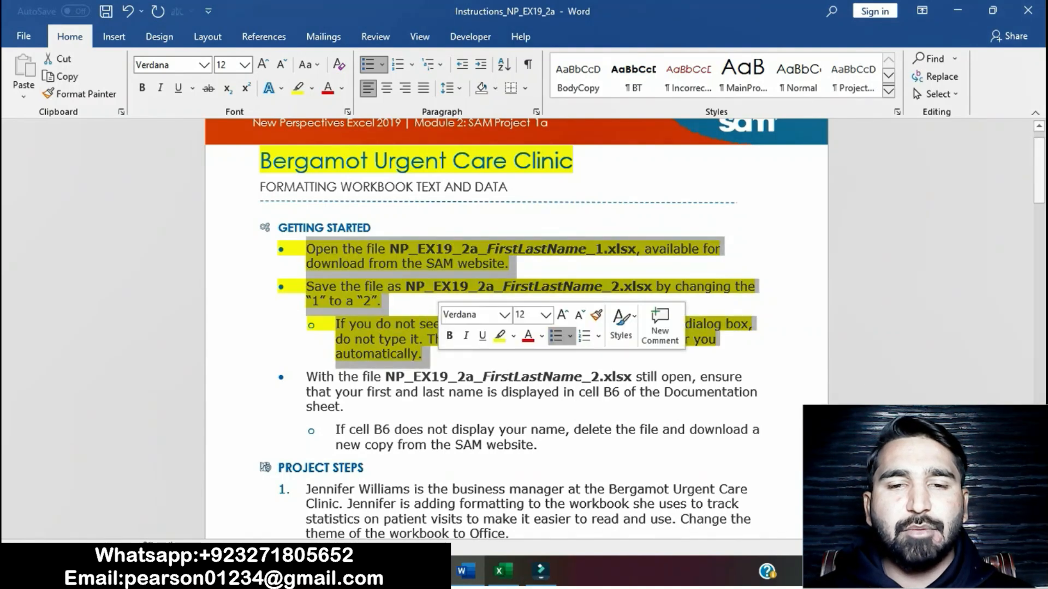
left_click(306, 377)
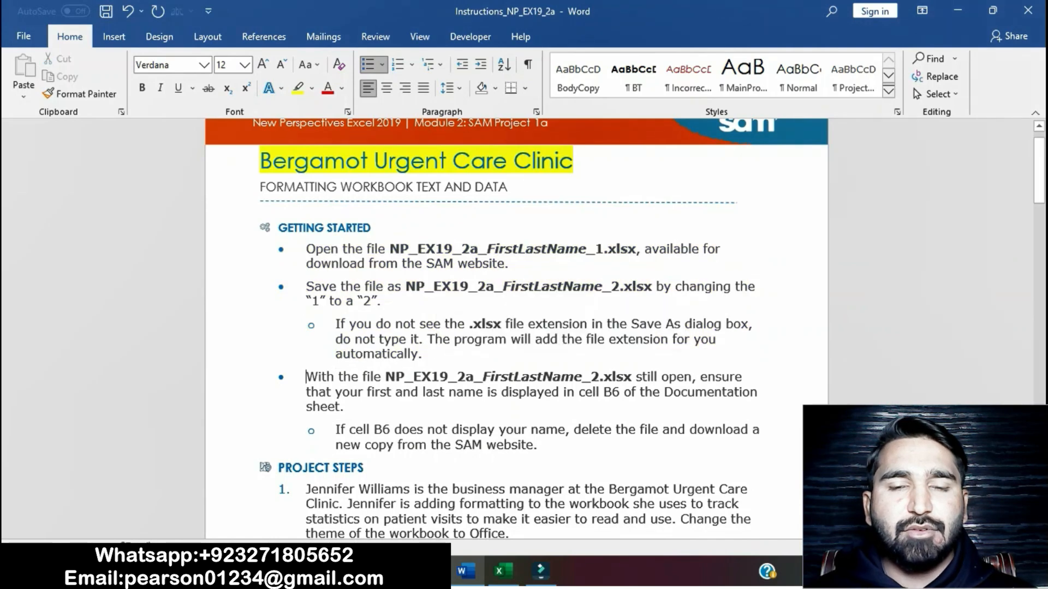
Step: Highlight the third Getting Started bullet about cell B6 and its sub-bullet in yellow
scroll(516, 327, "down", 1)
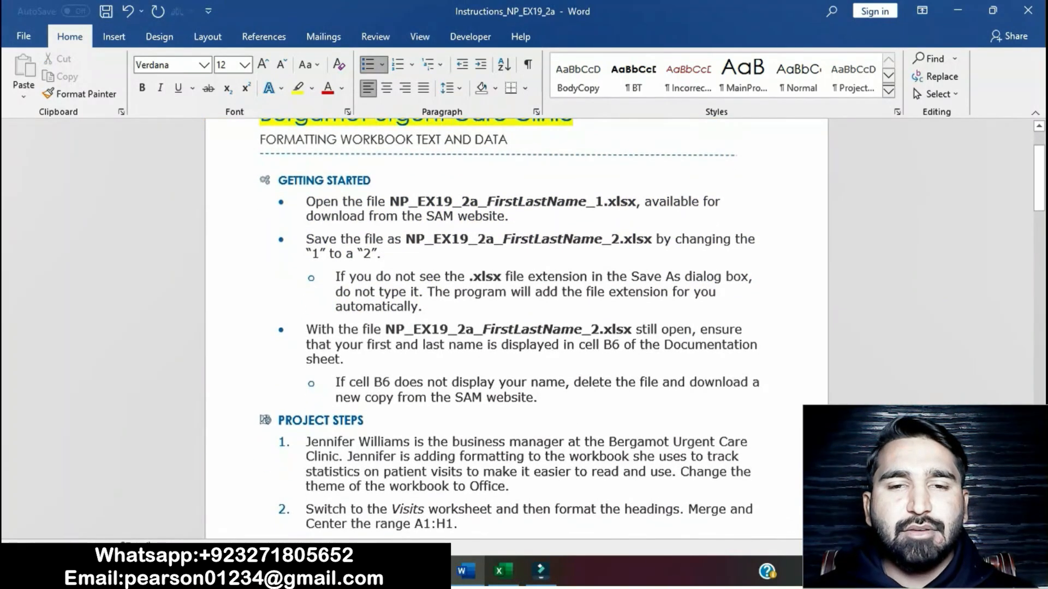
left_click_drag(305, 330, 545, 399)
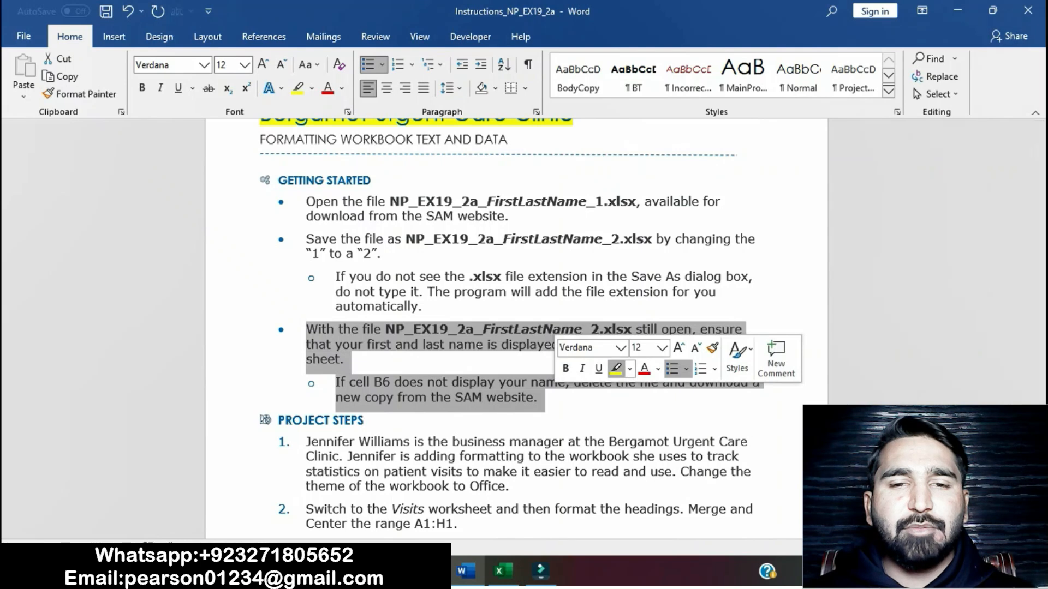
left_click(616, 369)
left_click(345, 359)
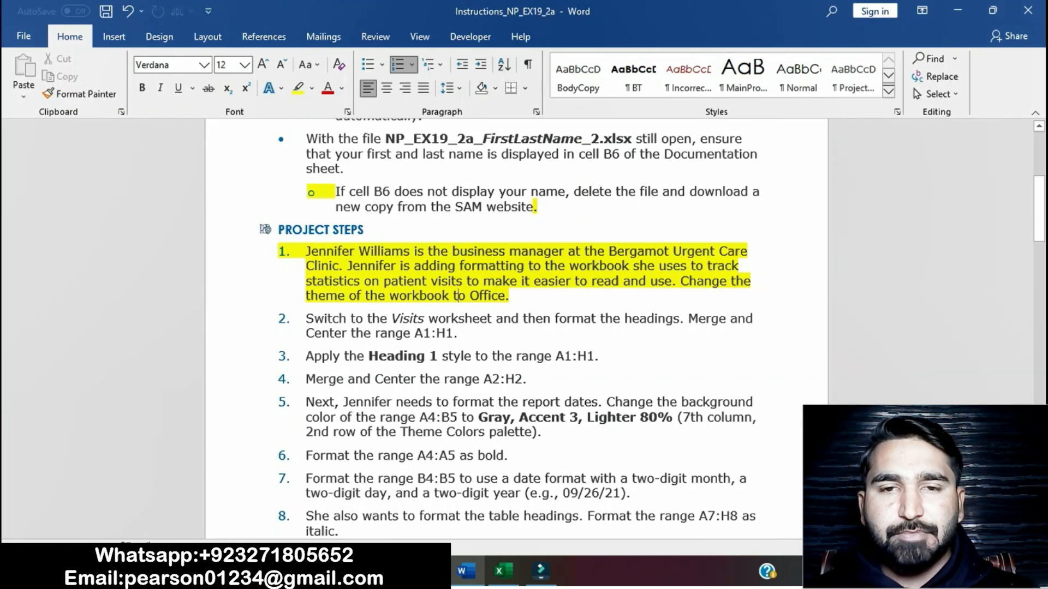
Step: Switch to the Excel workbook, open the Visits worksheet and change the workbook theme to Office
left_click_drag(510, 296, 681, 281)
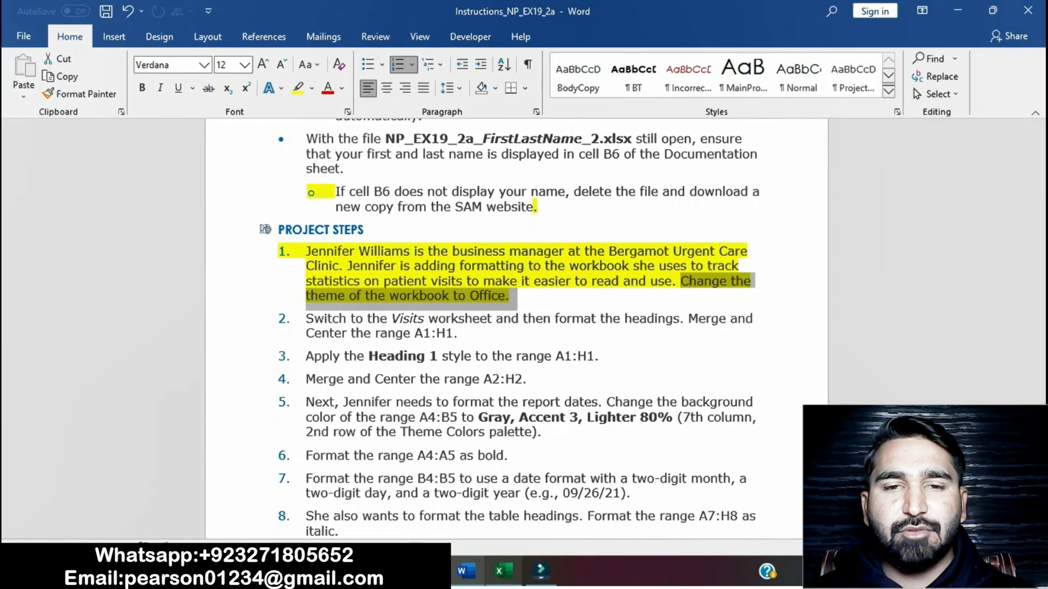
key("alt+Tab")
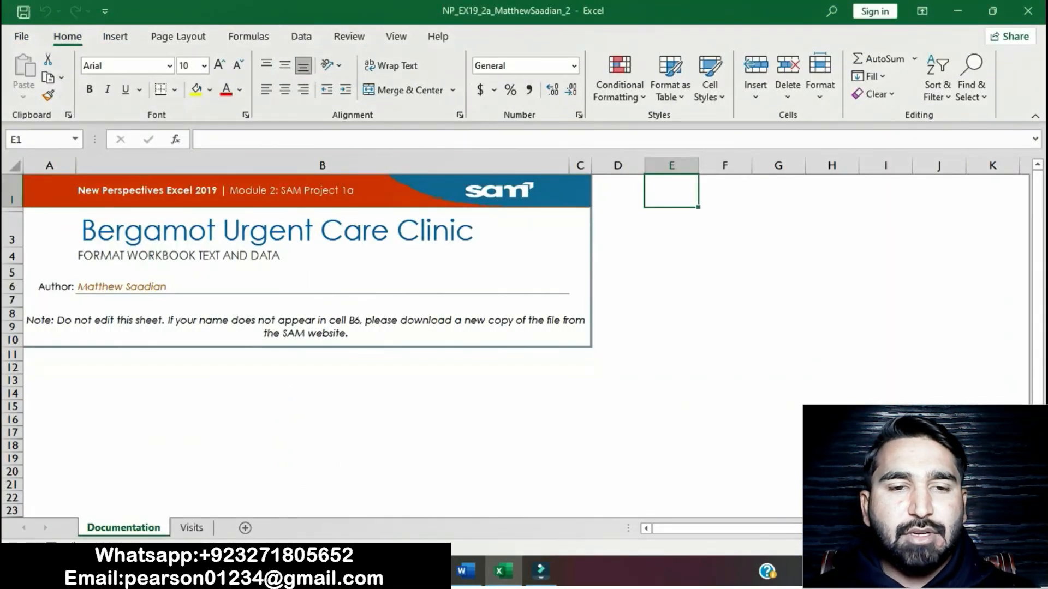
left_click(191, 527)
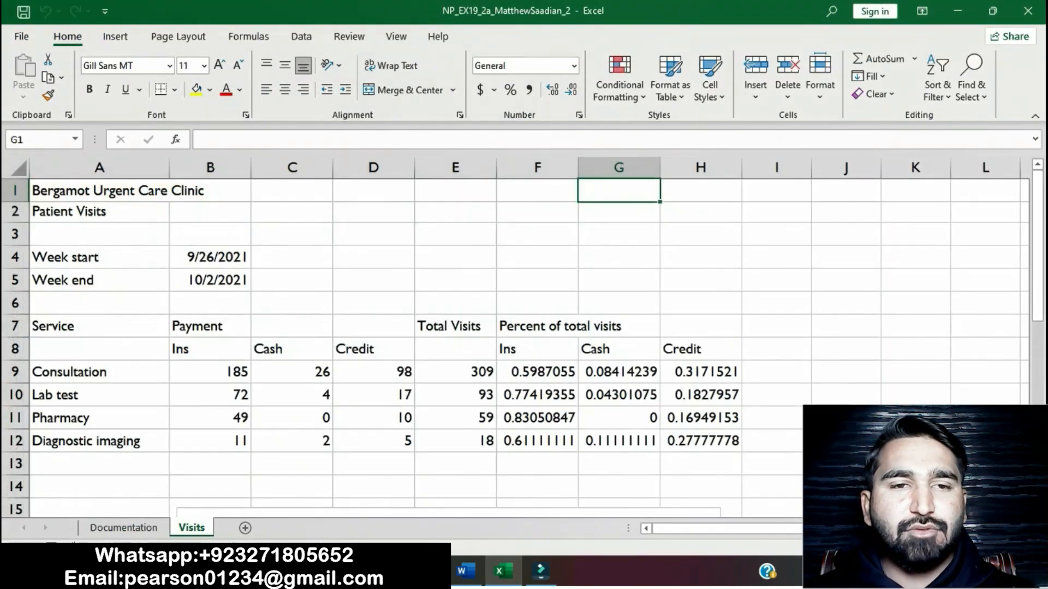
left_click(178, 36)
left_click(25, 71)
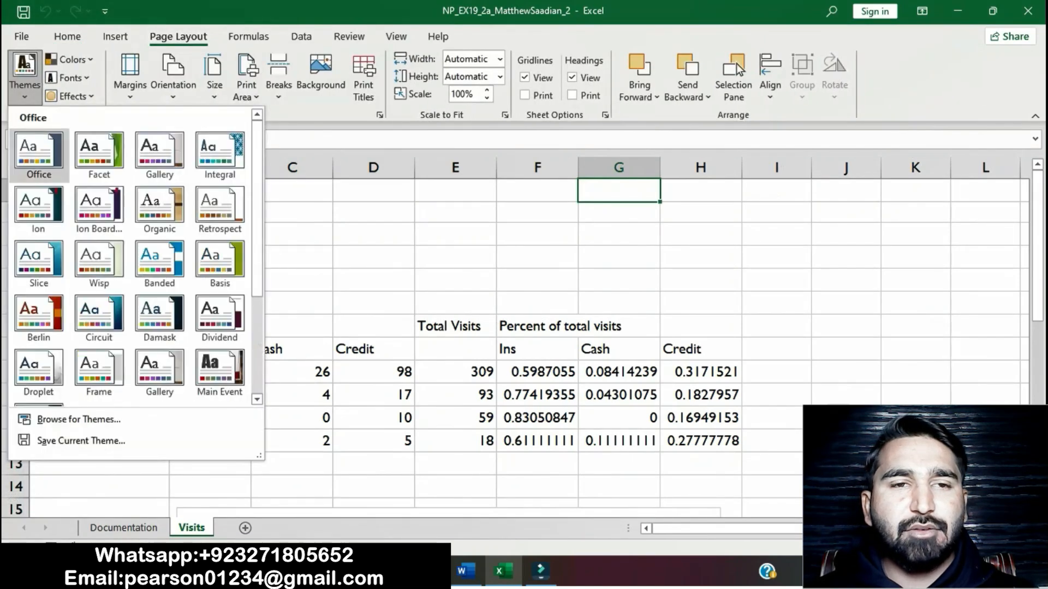
left_click(38, 153)
Step: Switch back to the Word instructions and remove the yellow highlight from project step 1
key("alt+Tab")
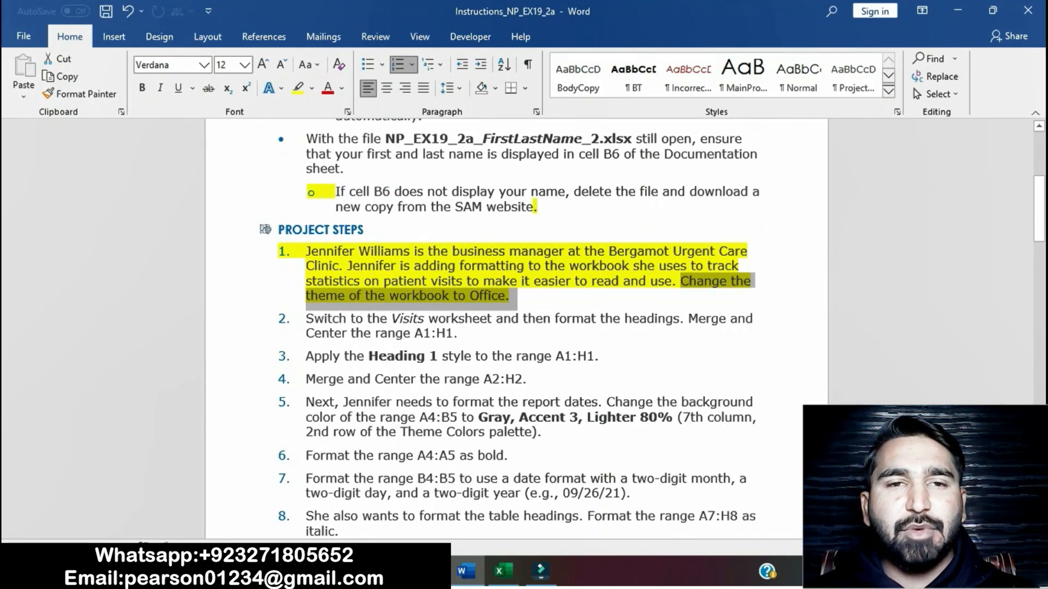
mouse_move(466, 571)
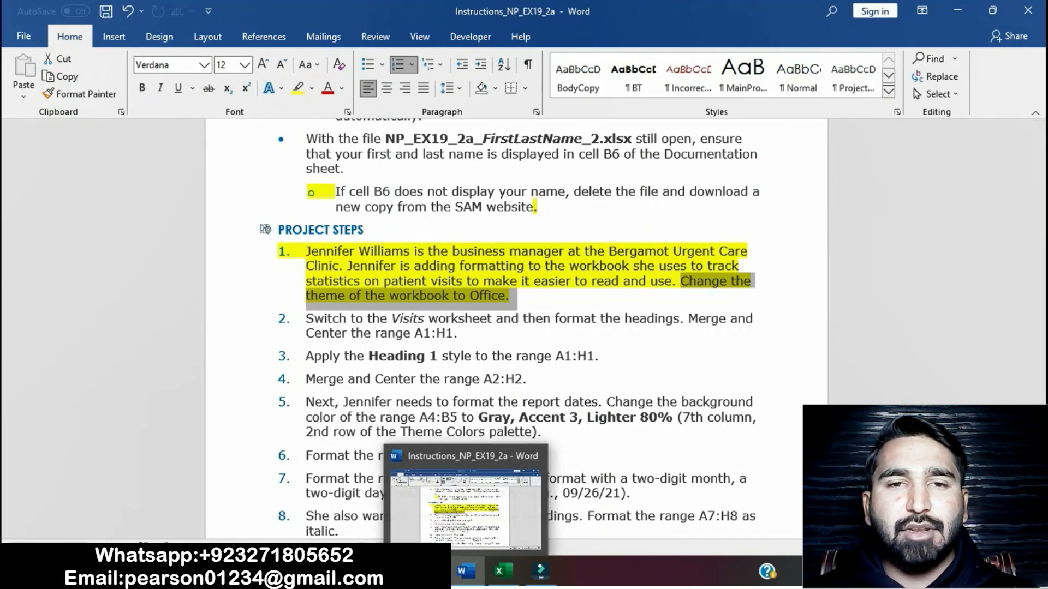
mouse_move(540, 571)
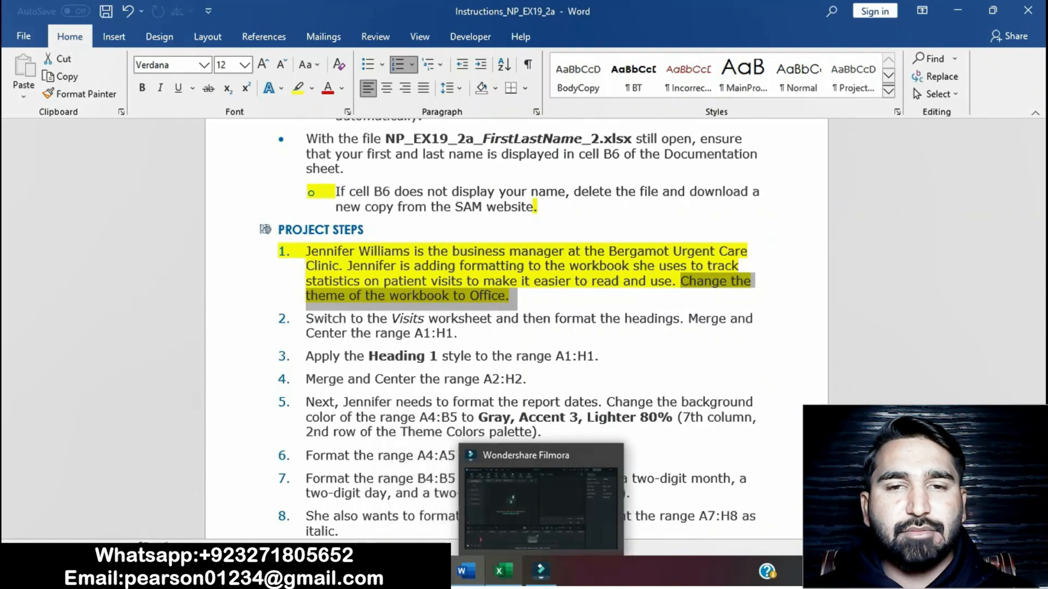
left_click(449, 295)
left_click_drag(306, 252, 515, 296)
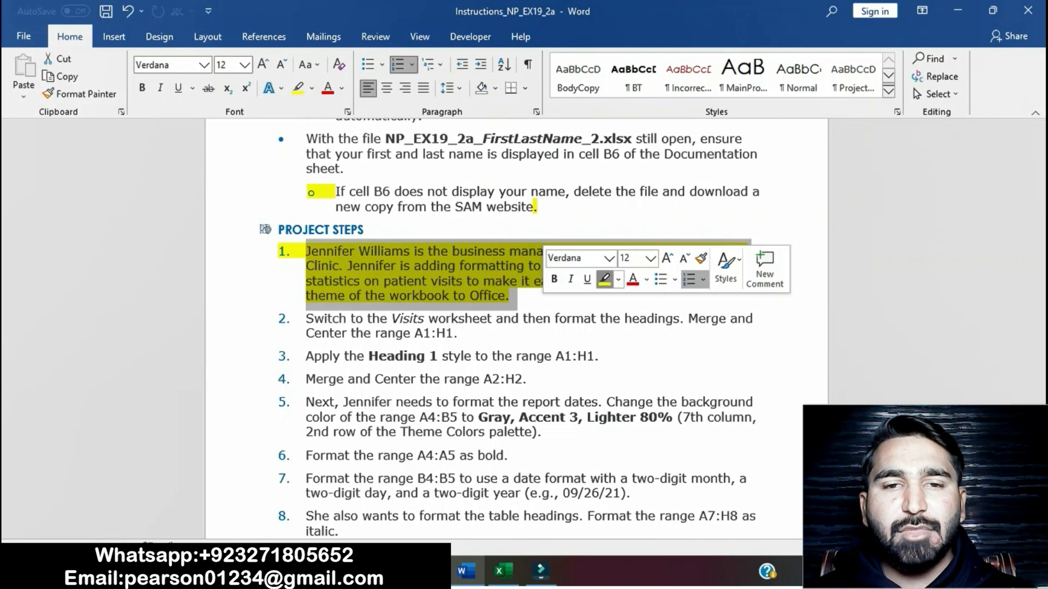
left_click(605, 279)
Step: Highlight project step 2, about merging and centering the Visits worksheet heading, in yellow
scroll(515, 328, "down", 1)
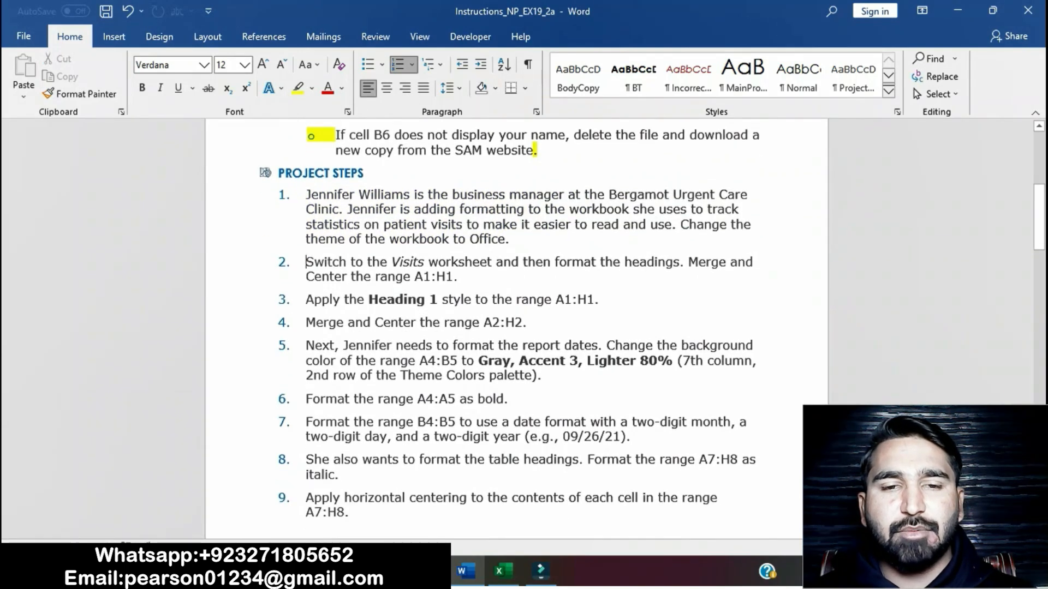
left_click_drag(307, 262, 462, 277)
left_click(546, 246)
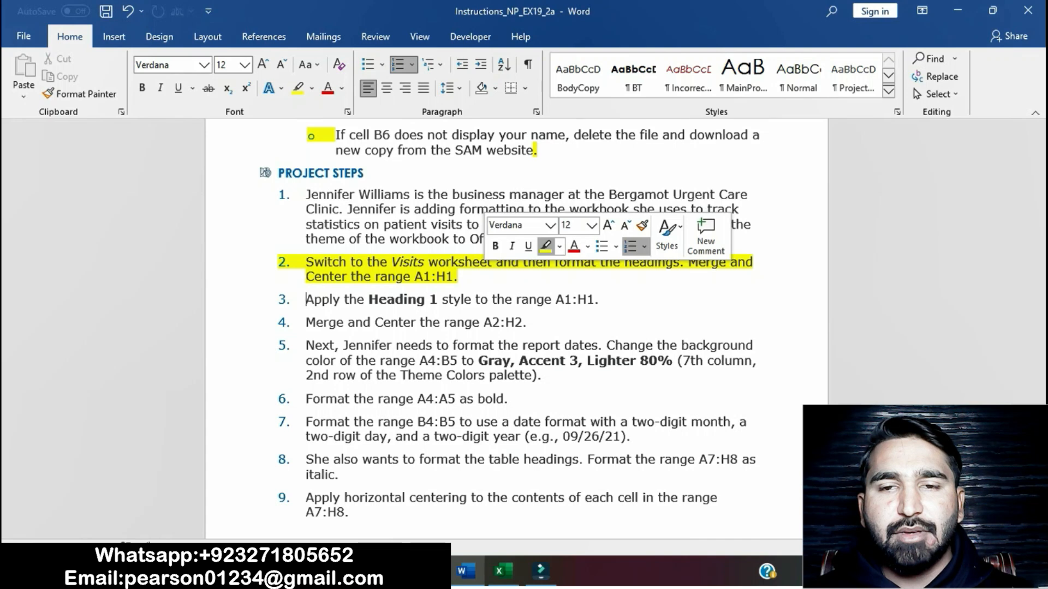
Step: Switch to the Excel workbook and merge and center the range A1:H1 on the Visits worksheet
left_click(397, 262)
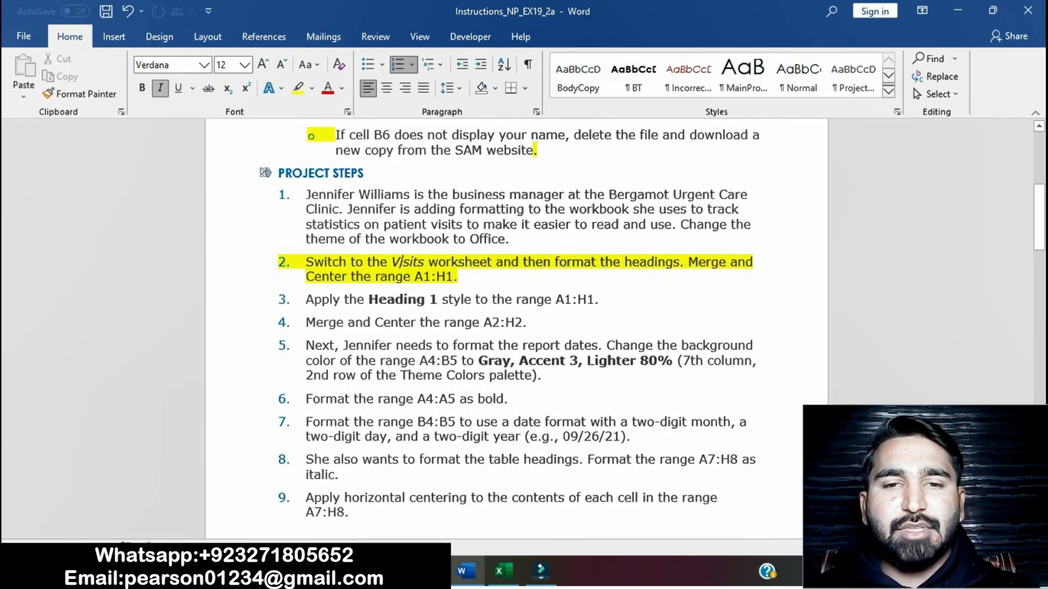
left_click_drag(305, 263, 496, 262)
left_click(502, 571)
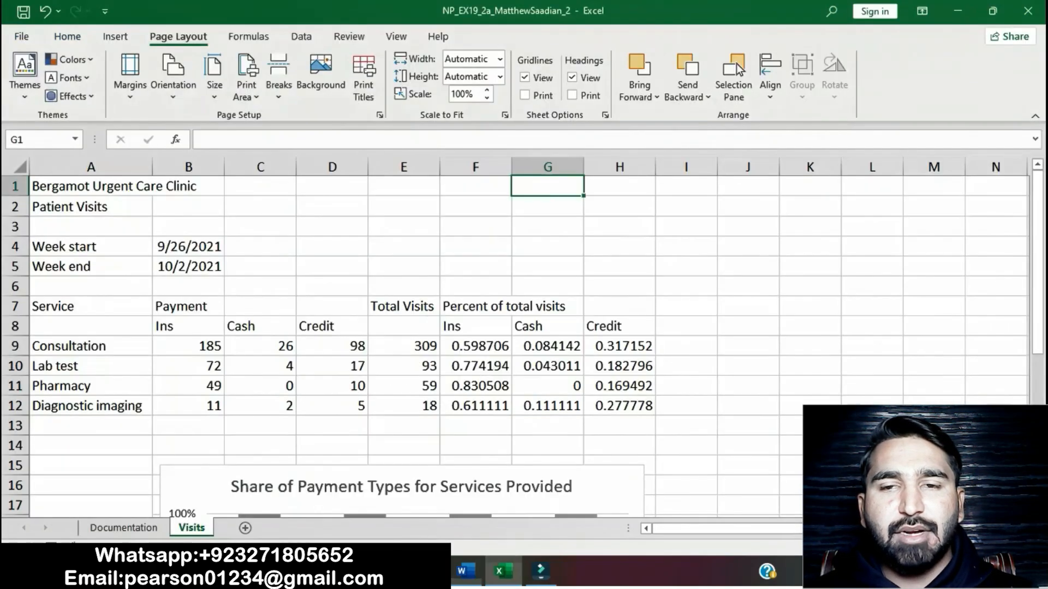
left_click(465, 571)
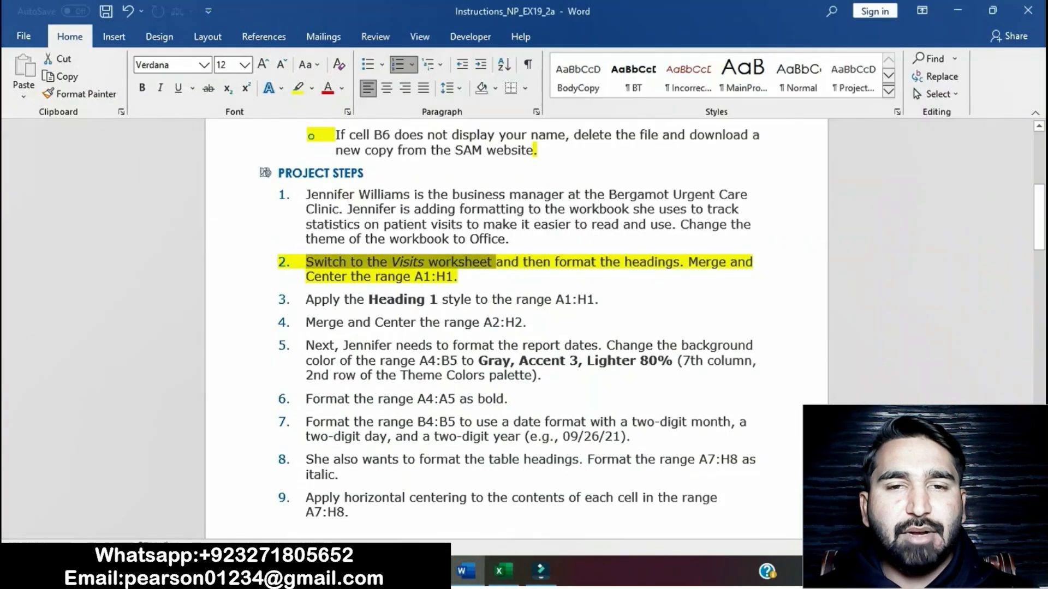
left_click_drag(496, 263, 459, 276)
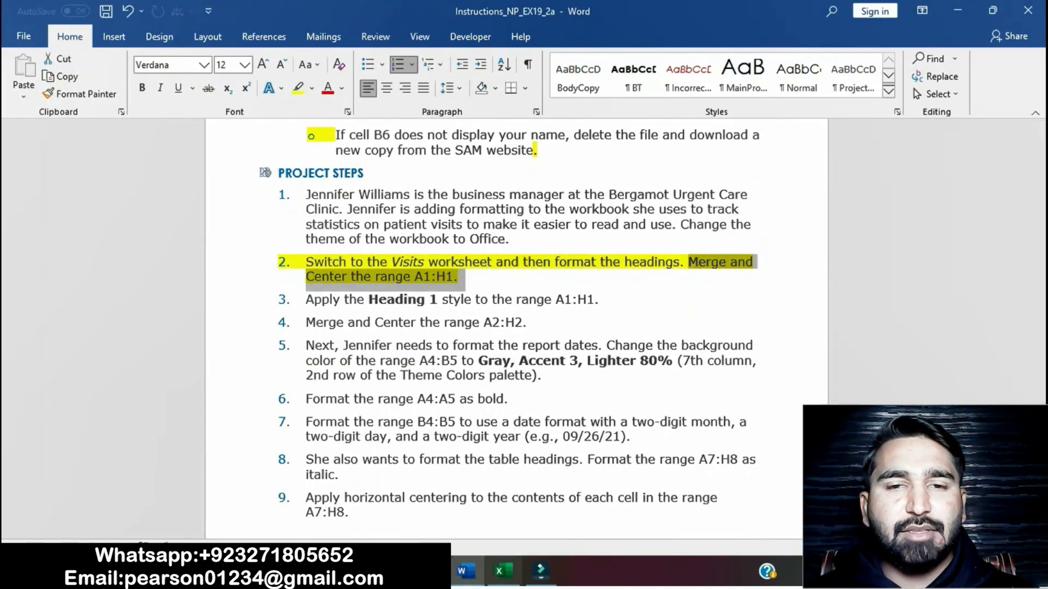
left_click(502, 571)
left_click_drag(43, 187, 622, 186)
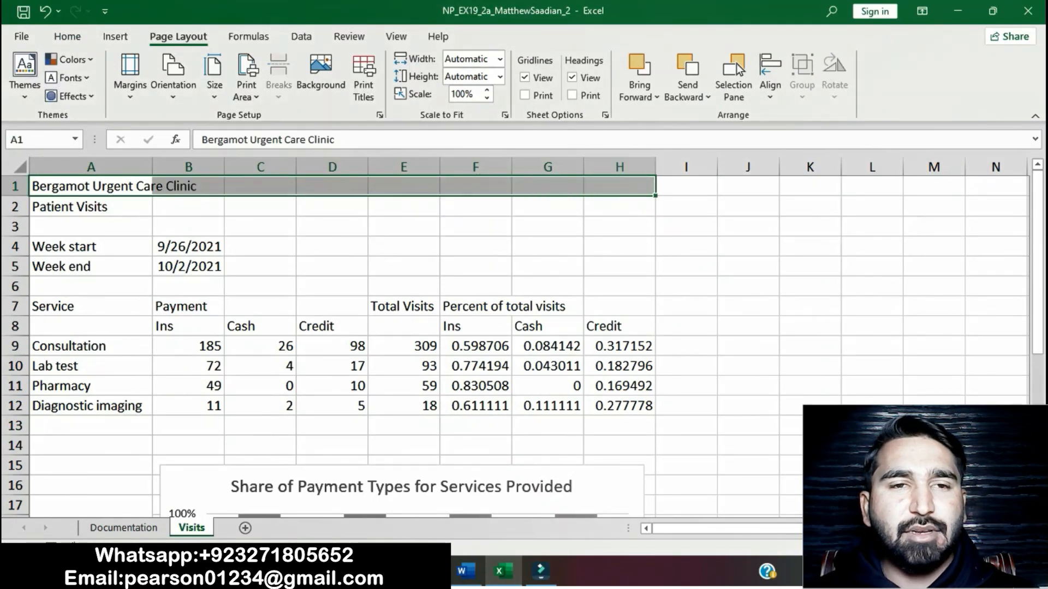
left_click(67, 36)
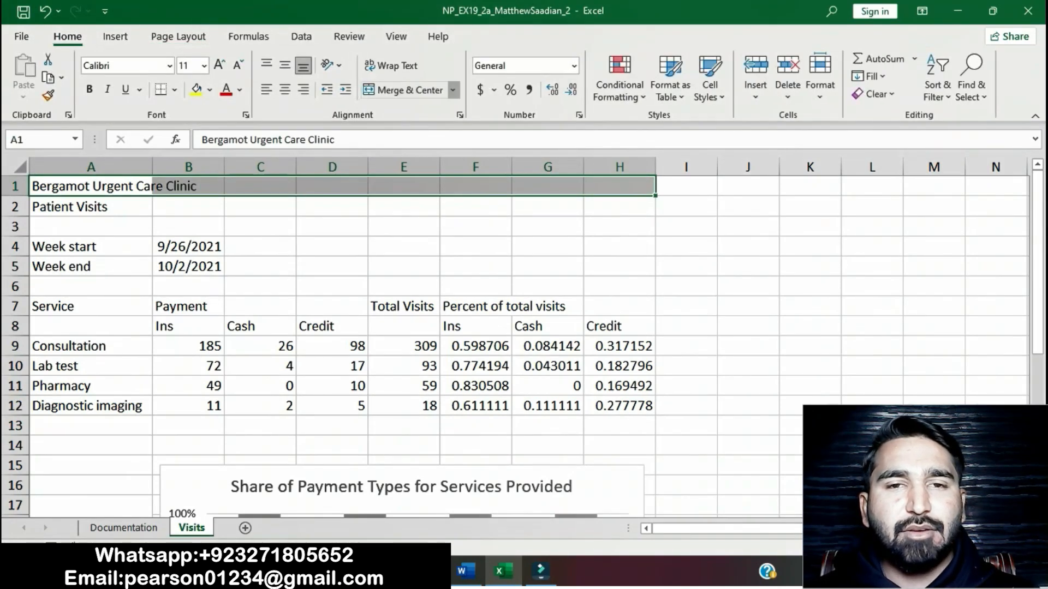
left_click(452, 90)
left_click(423, 111)
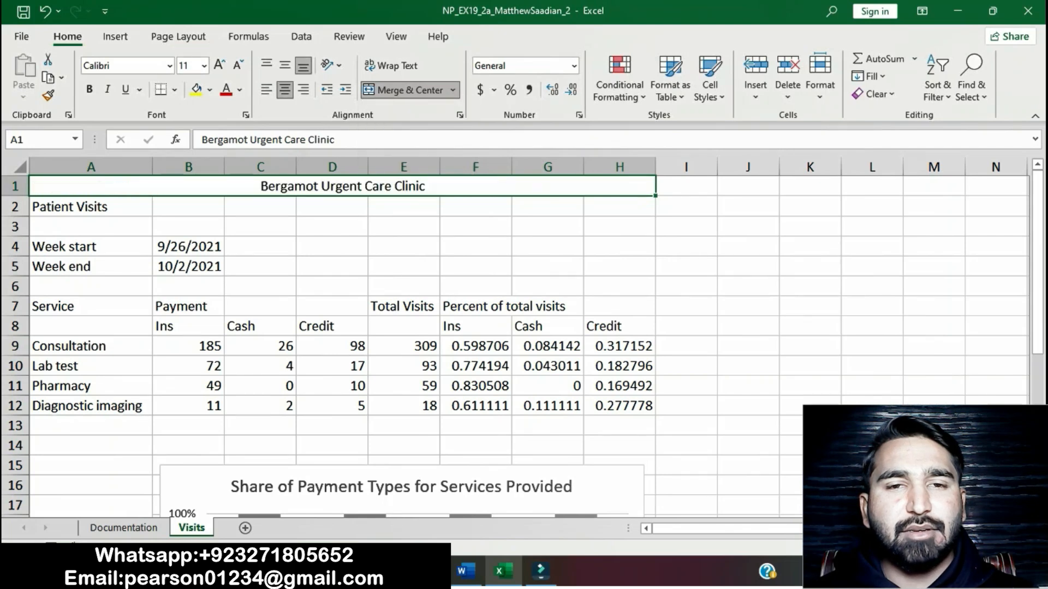
Step: Switch to the Word instructions and remove the yellow highlight from project step 2
left_click(465, 571)
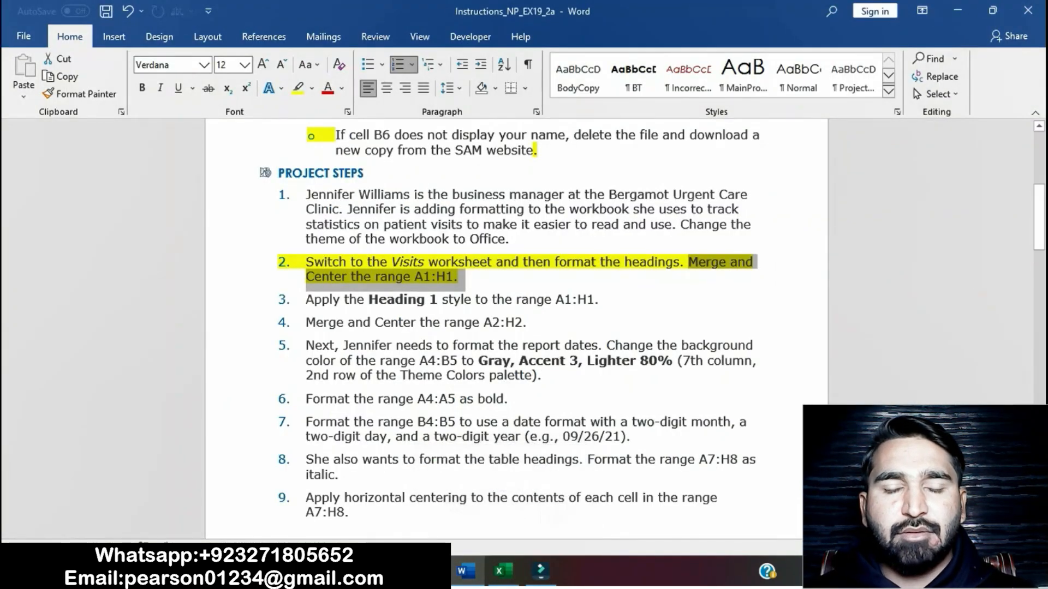
left_click(665, 263)
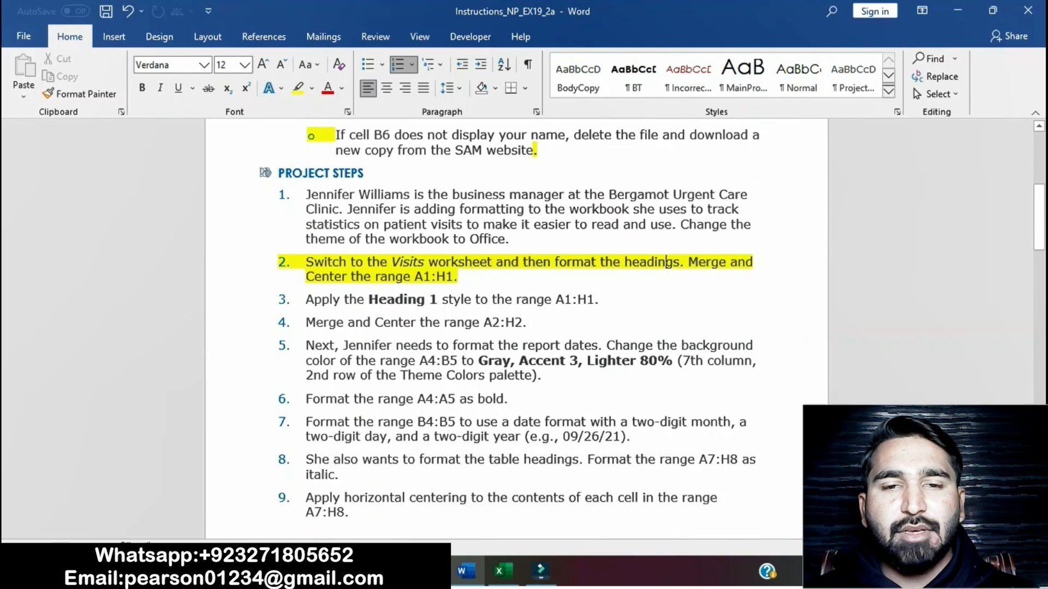
left_click_drag(305, 262, 462, 276)
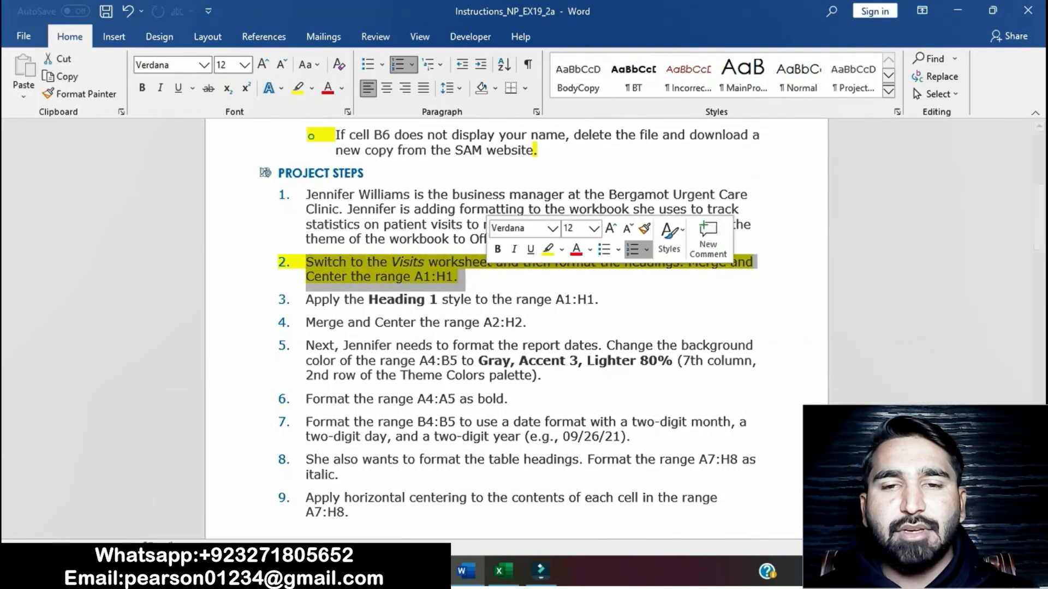
left_click(548, 250)
Step: Highlight project step 3, about applying the Heading 1 style to A1:H1, in yellow
scroll(516, 327, "down", 1)
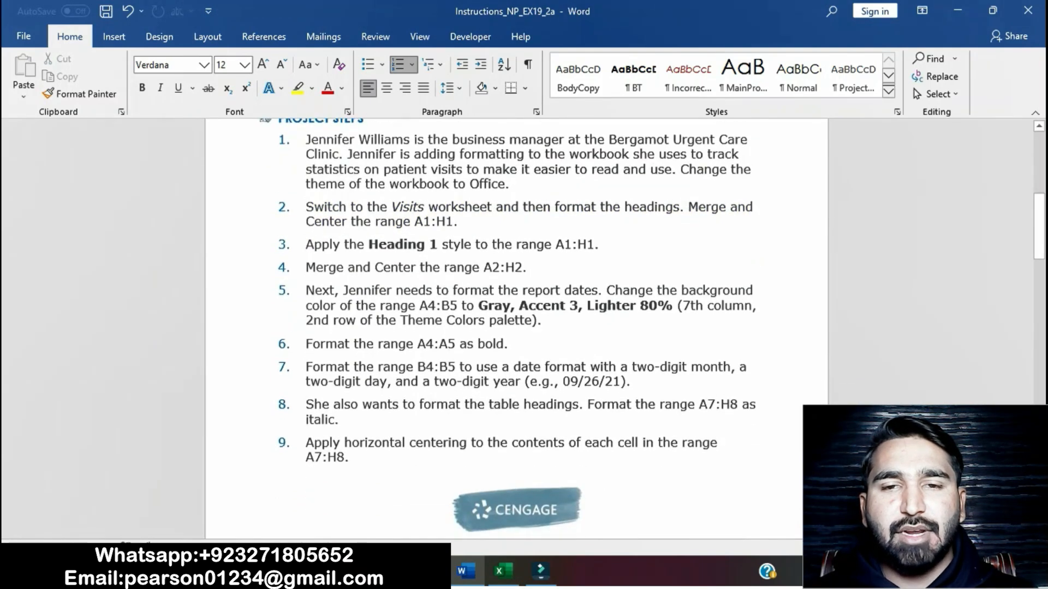
left_click_drag(305, 244, 603, 246)
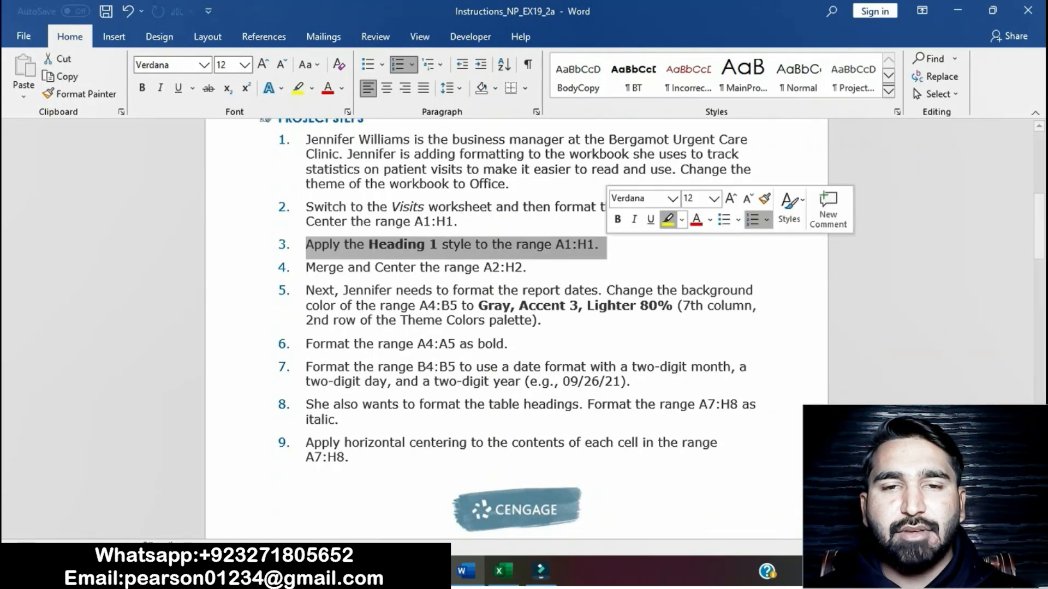
left_click(667, 219)
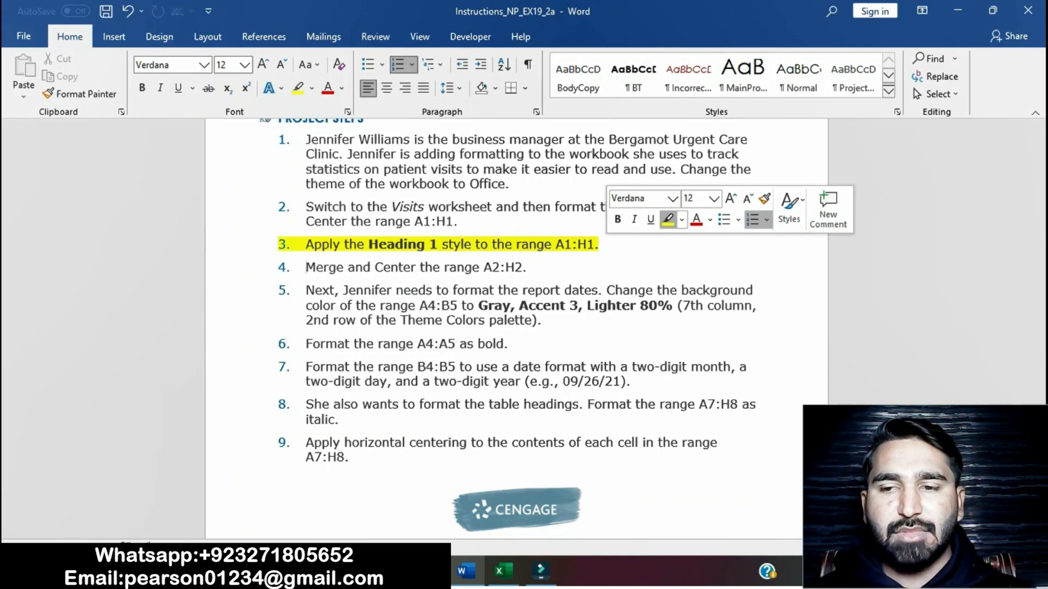
left_click(460, 222)
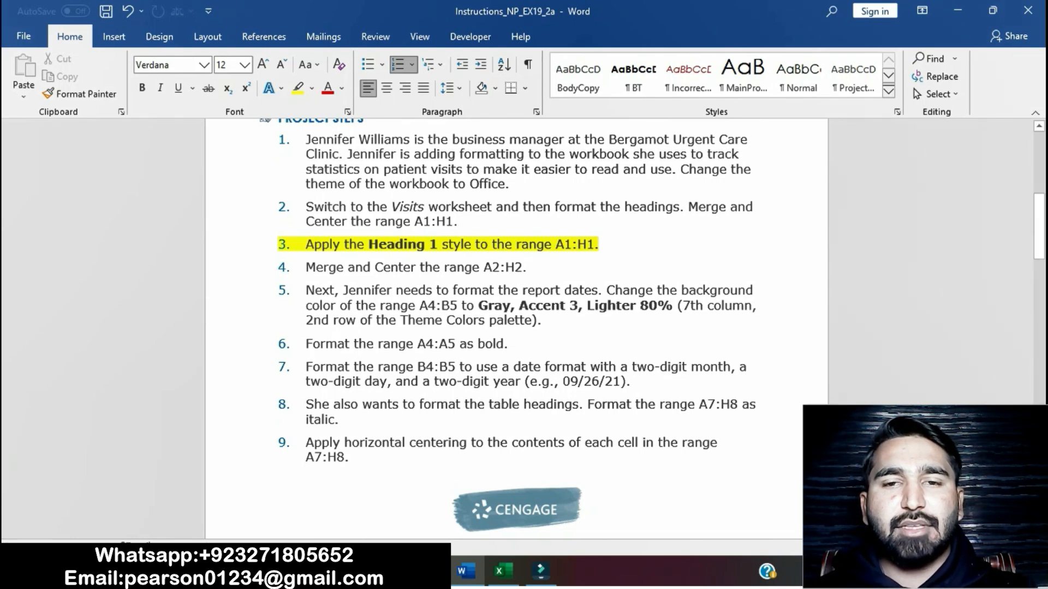
Step: Switch to the Excel workbook and apply the Heading 1 cell style to the merged range A1:H1 on the Visits worksheet
left_click(502, 572)
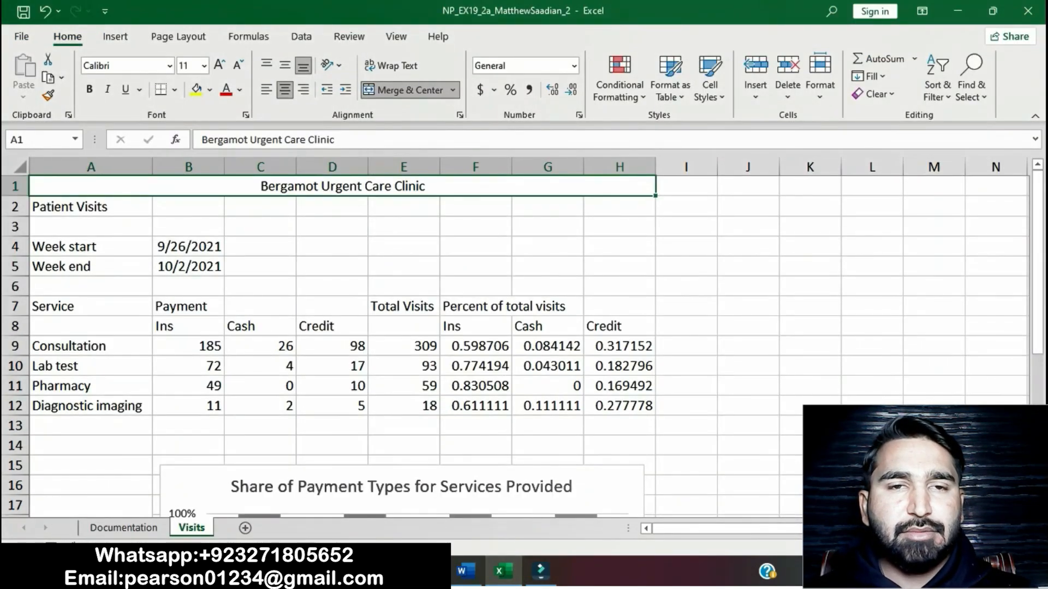
left_click(466, 571)
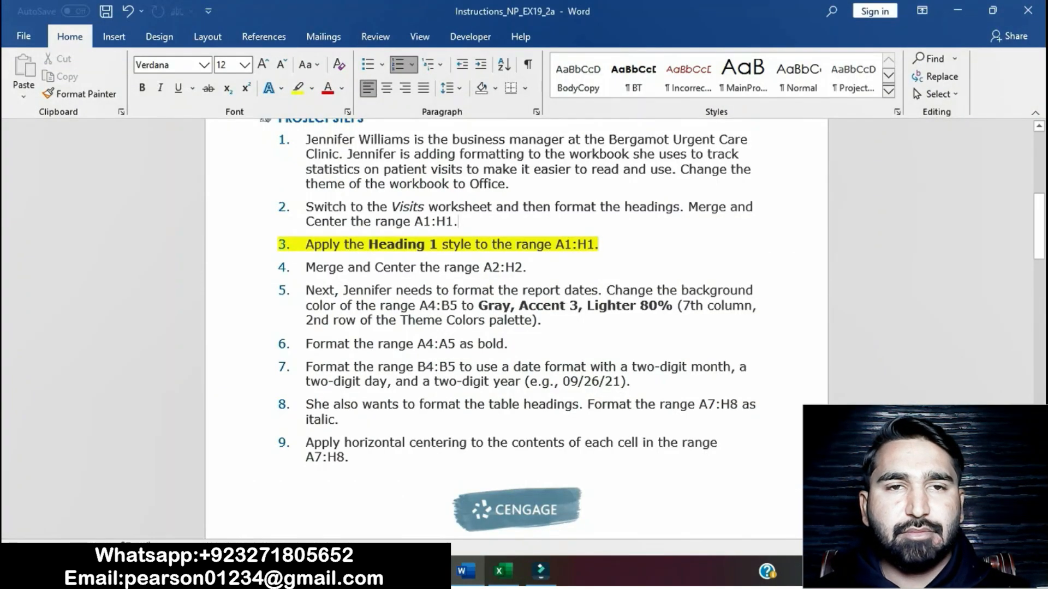
left_click(503, 572)
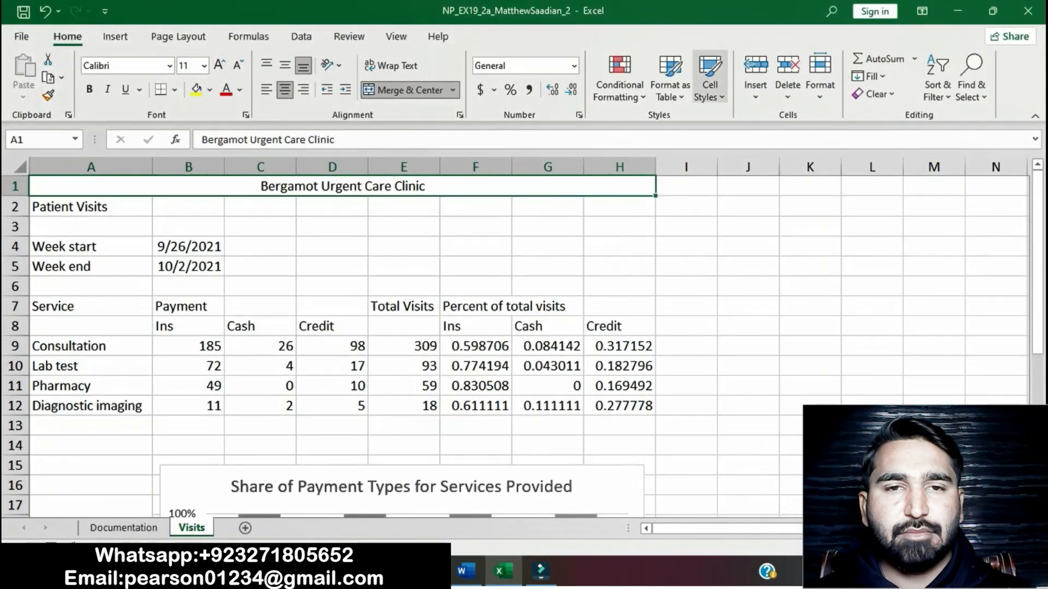
left_click(709, 76)
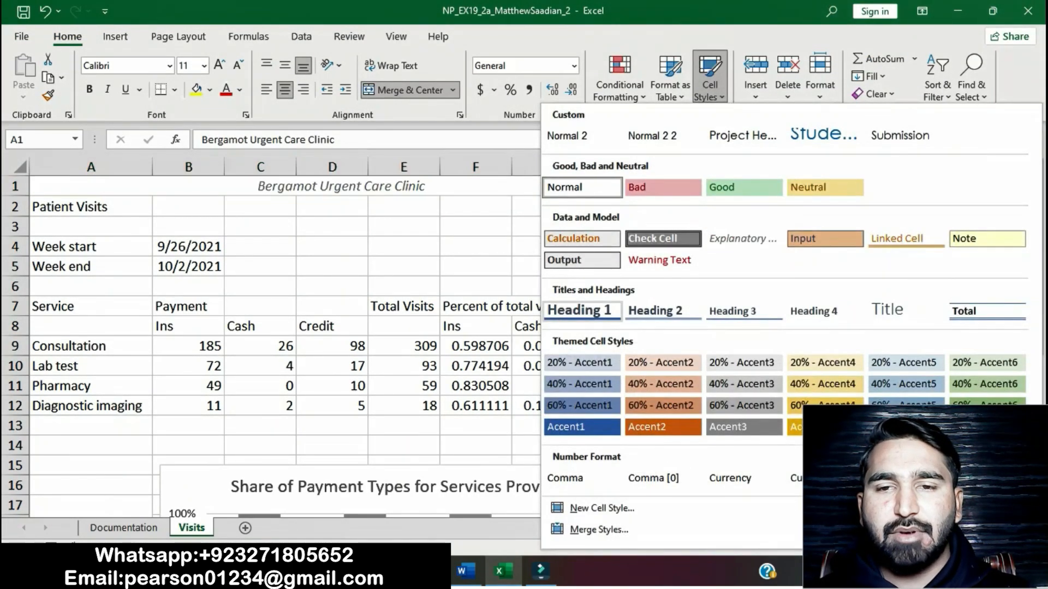
left_click(581, 310)
Step: Switch back to the Word instructions and remove the yellow highlight from project step 3
left_click(466, 572)
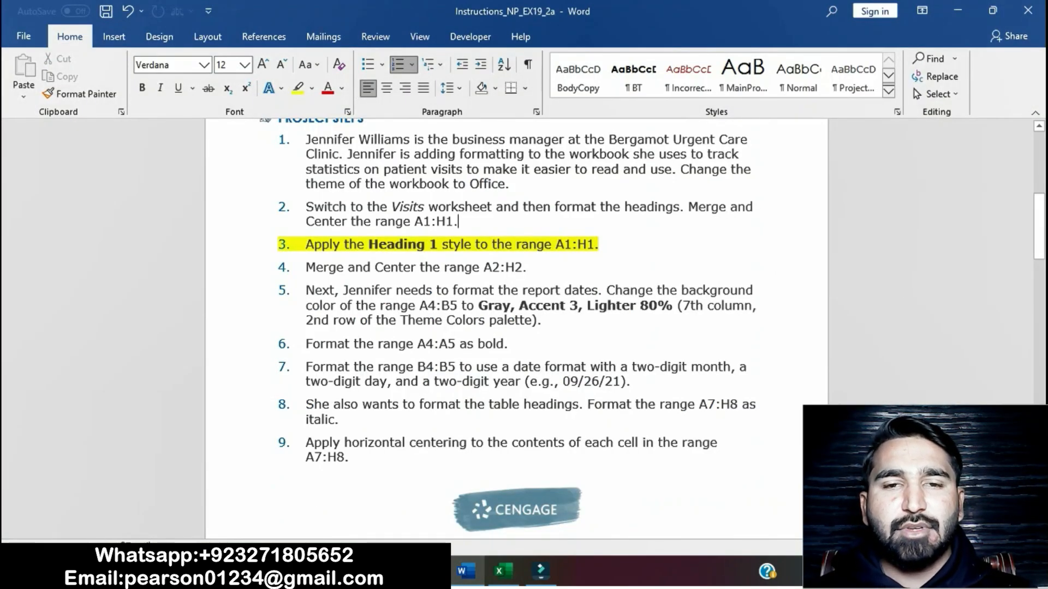
left_click_drag(306, 244, 605, 245)
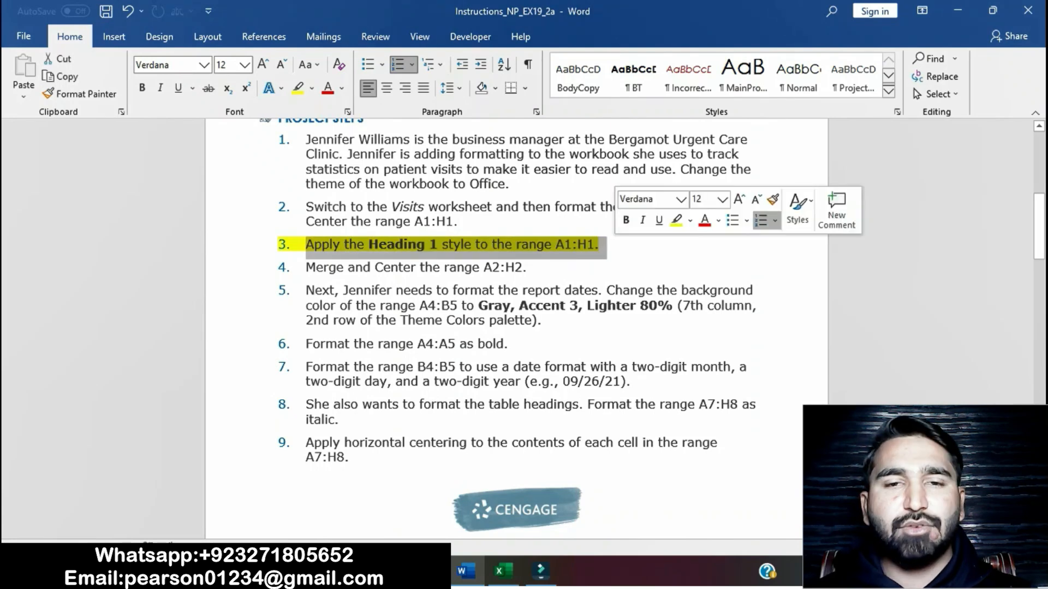
left_click(677, 221)
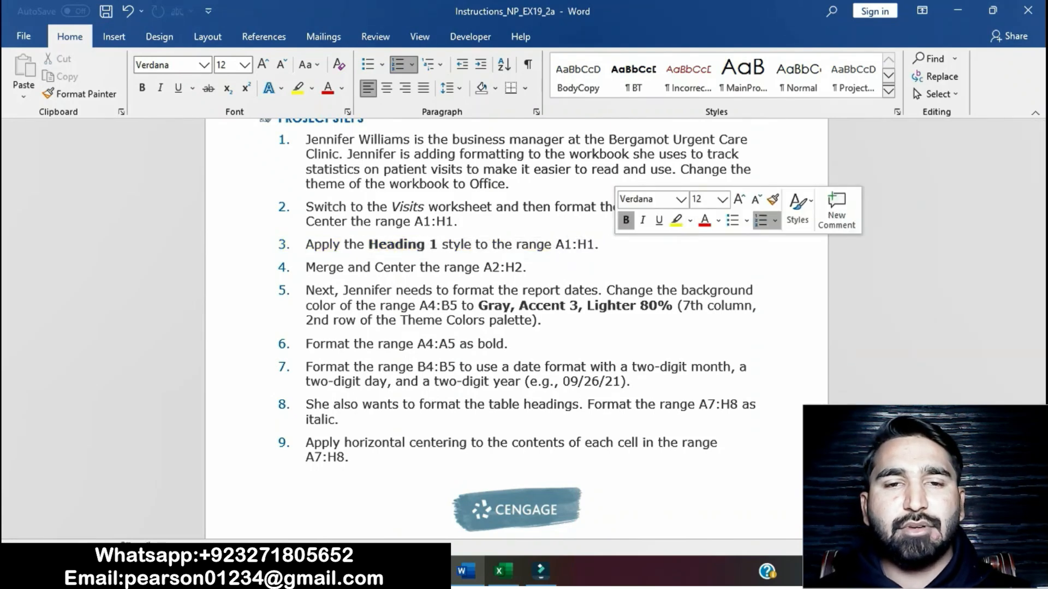
Step: Highlight project step 4, about merging and centering the range A2:H2, in yellow
scroll(516, 327, "down", 1)
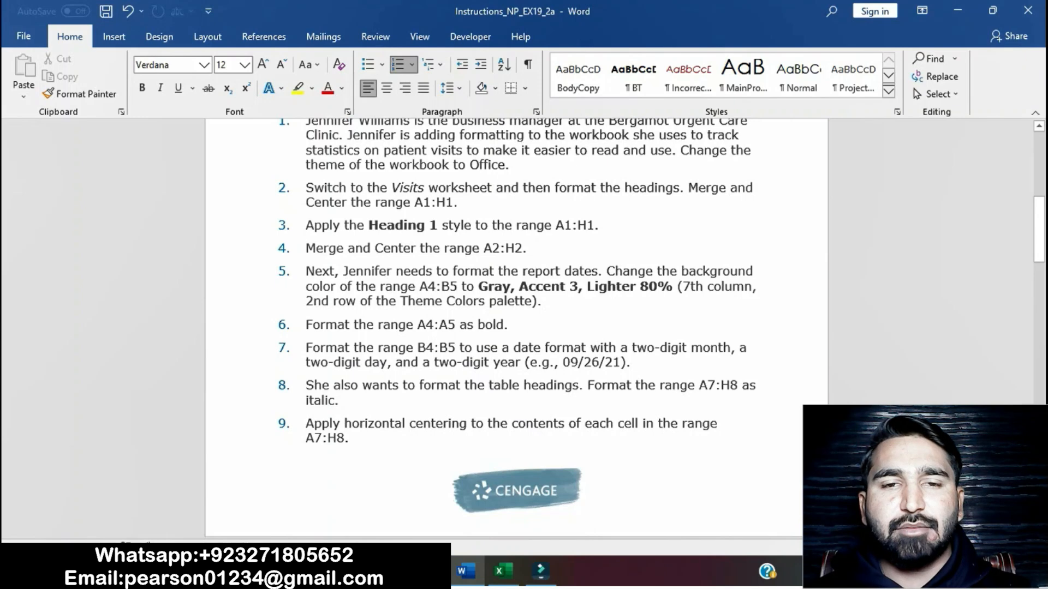
left_click_drag(306, 248, 533, 248)
left_click(611, 229)
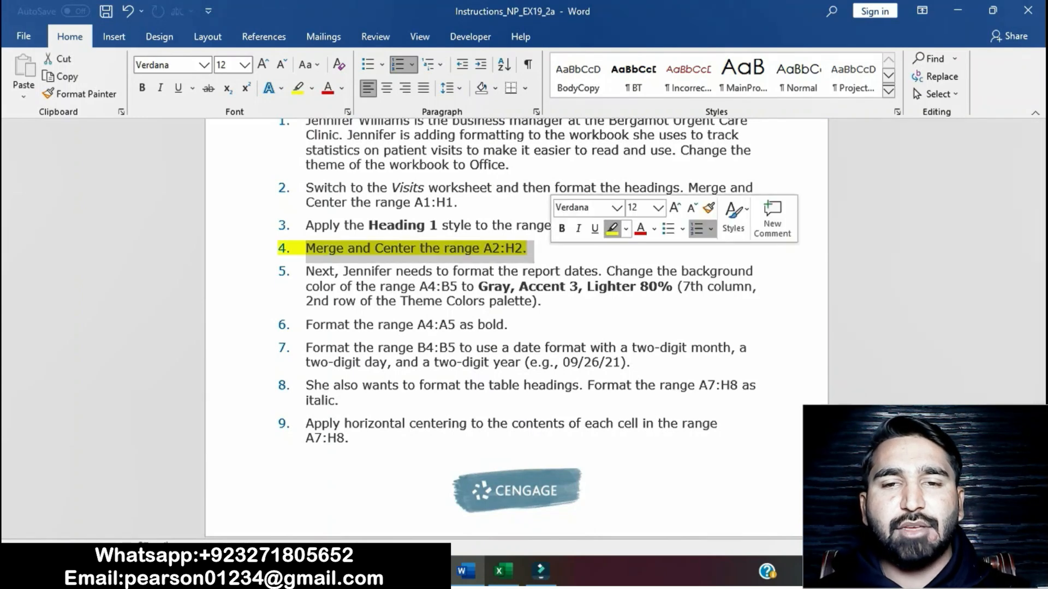
left_click(471, 226)
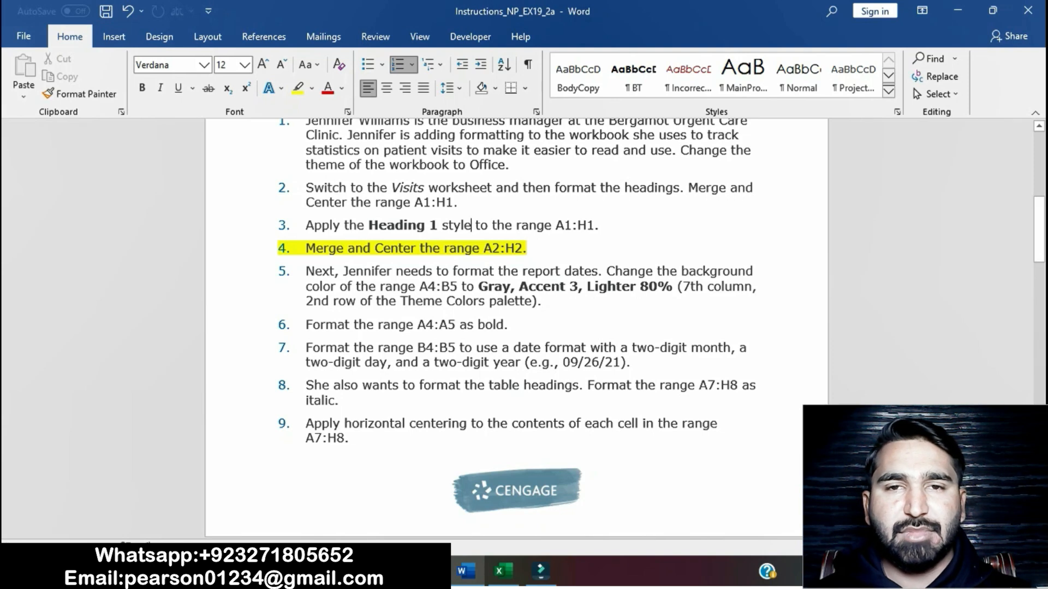
Step: Switch to the Excel workbook and merge and center the range A2:H2 on the Visits worksheet
left_click(503, 571)
left_click_drag(90, 214, 620, 214)
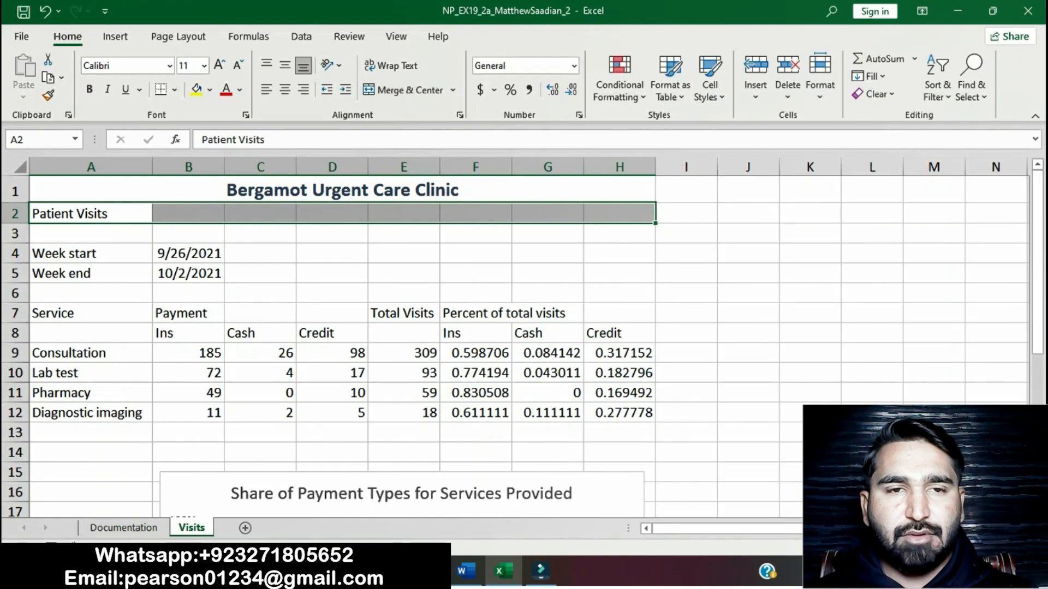
left_click(452, 90)
left_click(421, 110)
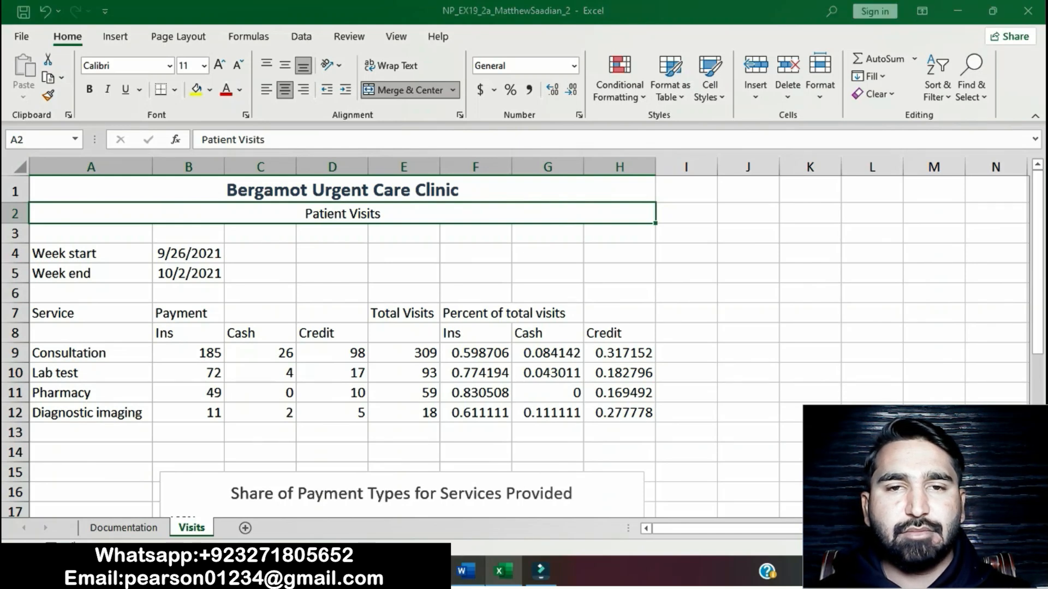
Step: Return to the Word instructions and remove the yellow highlight from project step 4
left_click(465, 571)
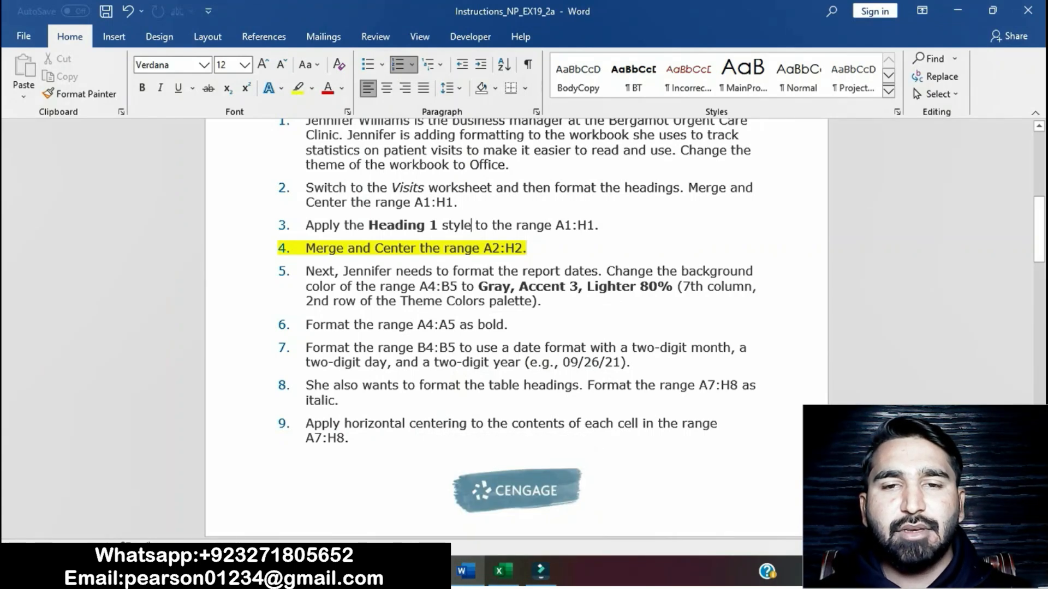
left_click_drag(306, 249, 545, 251)
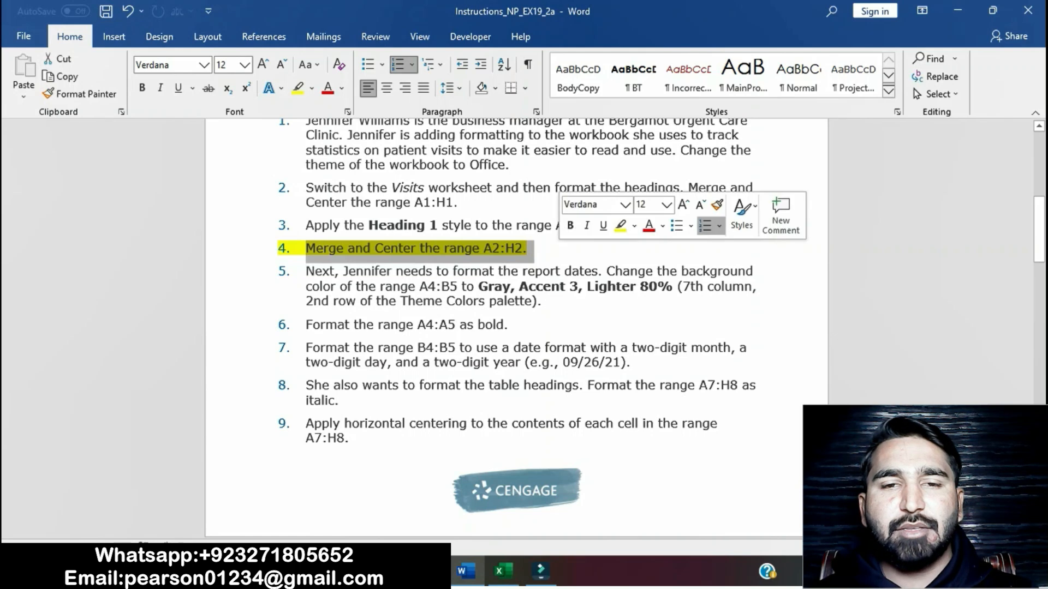
left_click(621, 226)
Step: Highlight project step 5, about the background color of A4:B5, in yellow and select its instruction on the required color
left_click(306, 271)
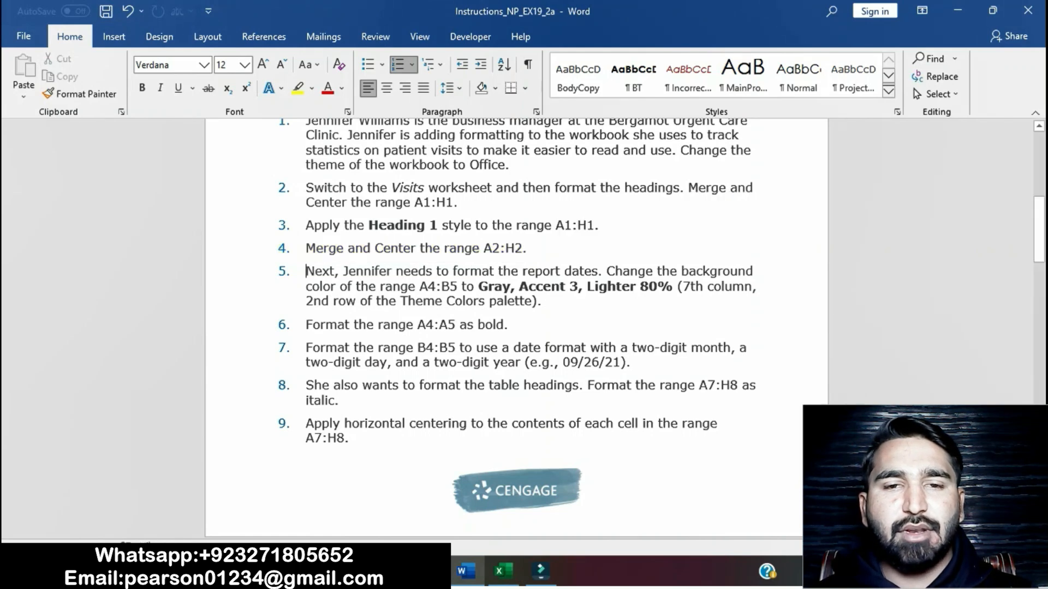
scroll(515, 327, "down", 1)
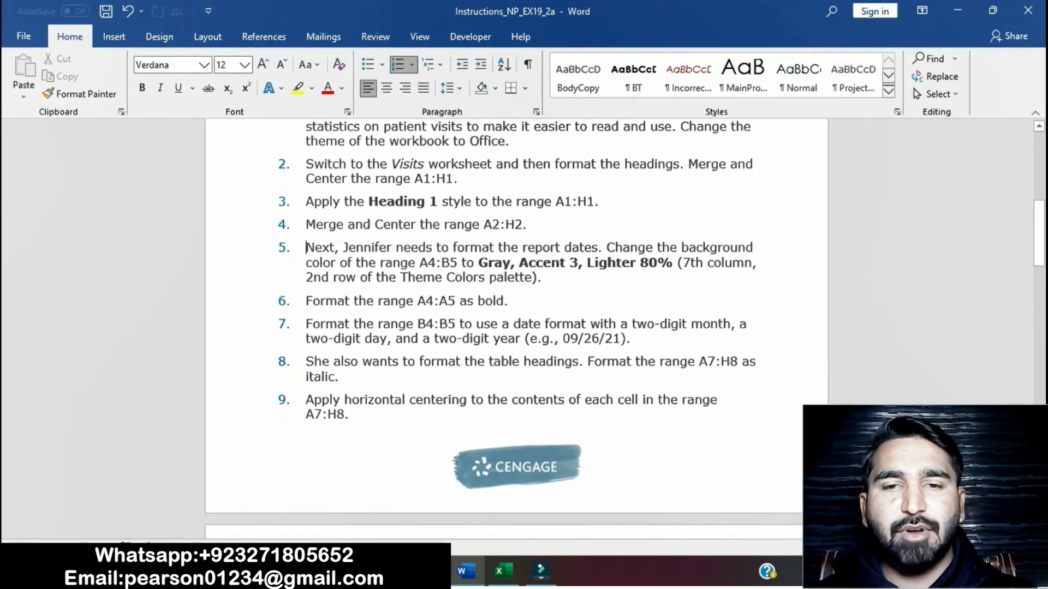
left_click_drag(306, 249, 543, 278)
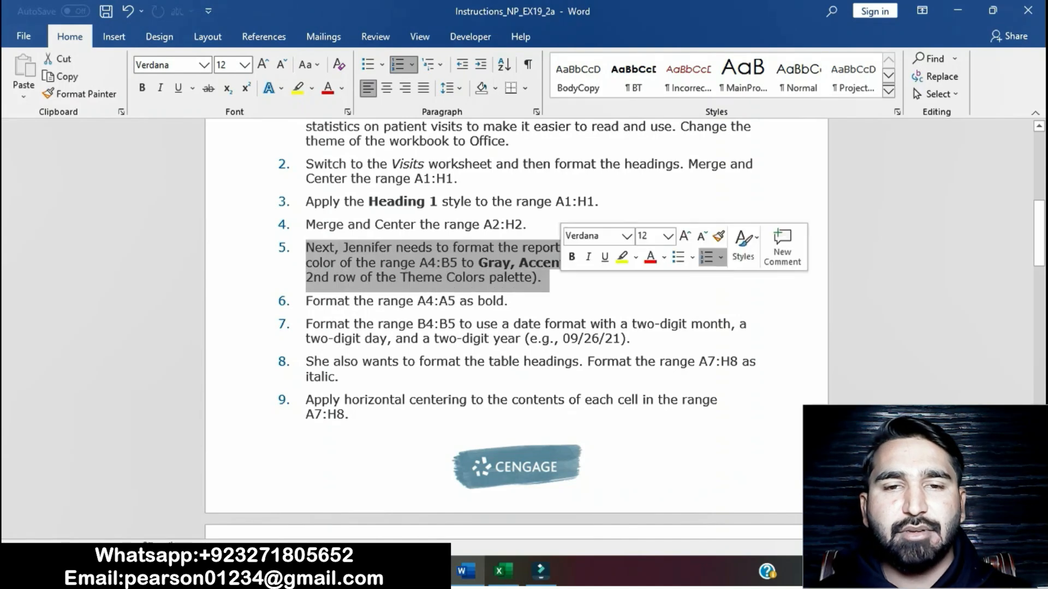
left_click(622, 258)
left_click(429, 263)
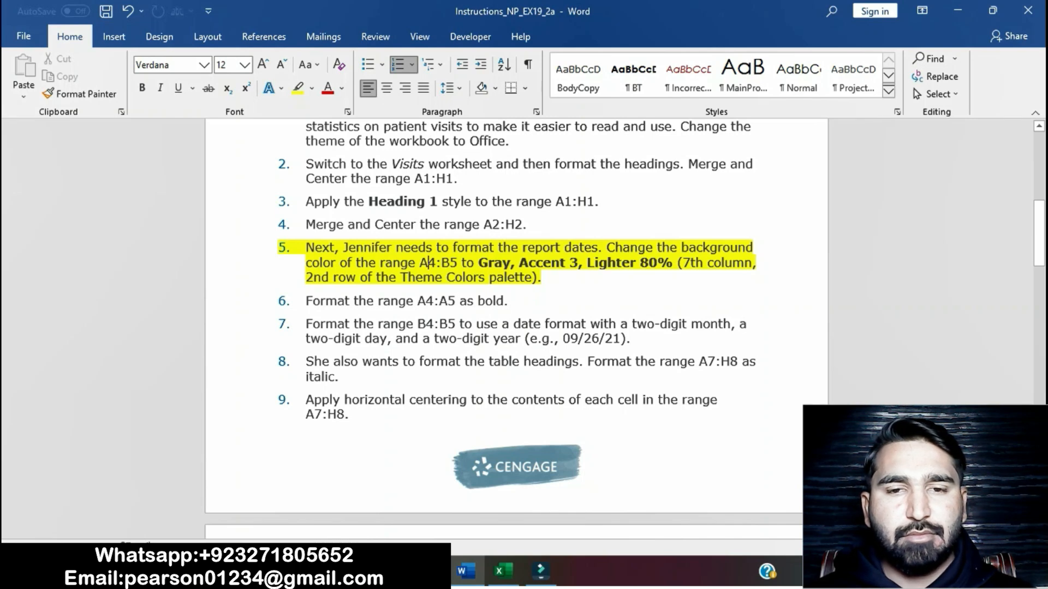
left_click_drag(305, 247, 673, 263)
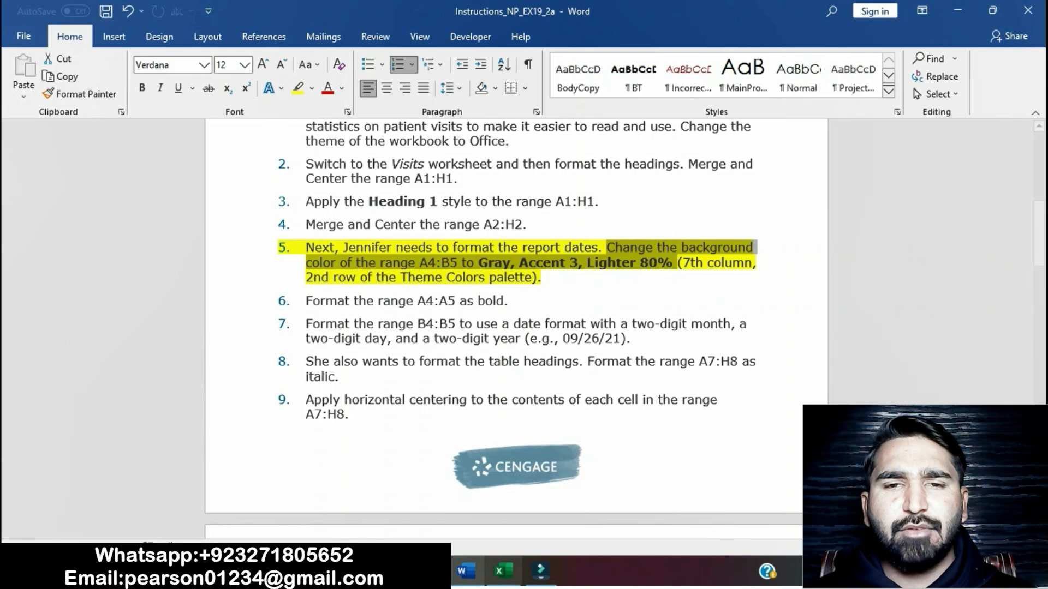
Step: Switch to the Excel workbook and fill the range A4:B5 on the Visits worksheet with Gray, Accent 3, Lighter 80%
left_click(503, 570)
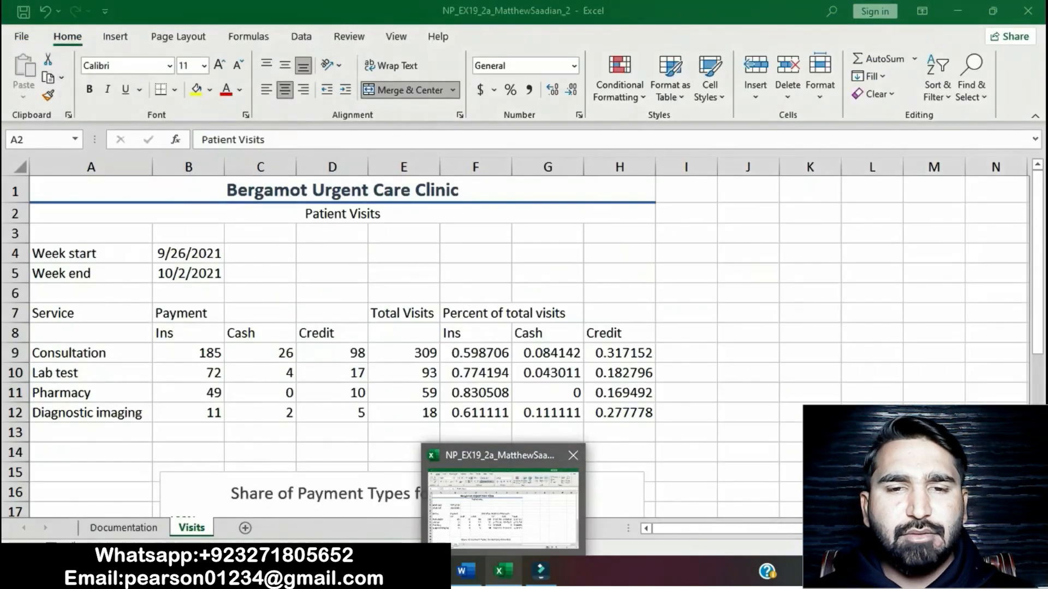
left_click_drag(91, 254, 188, 273)
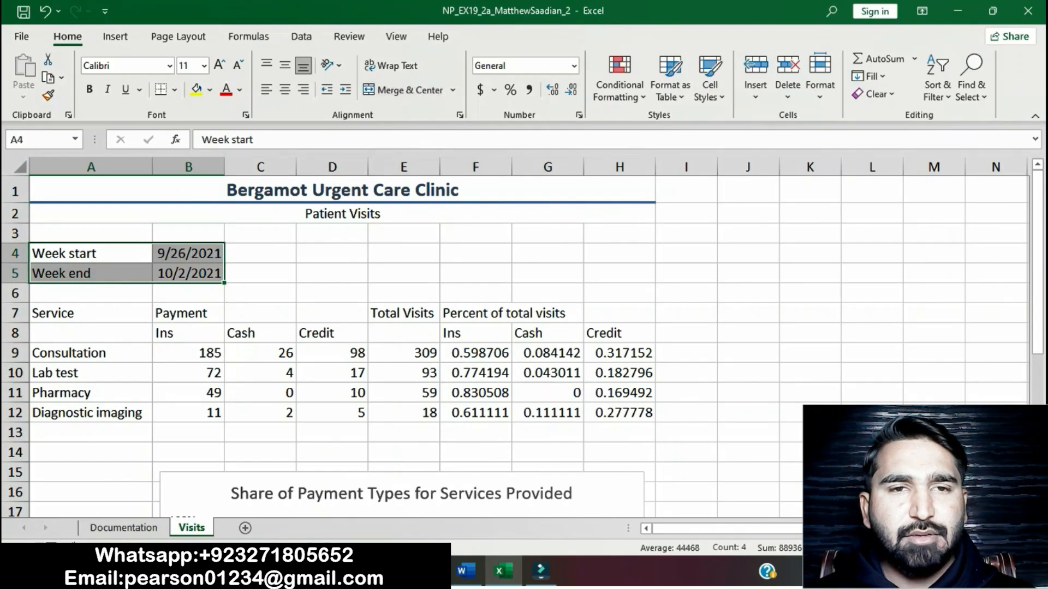
left_click(465, 571)
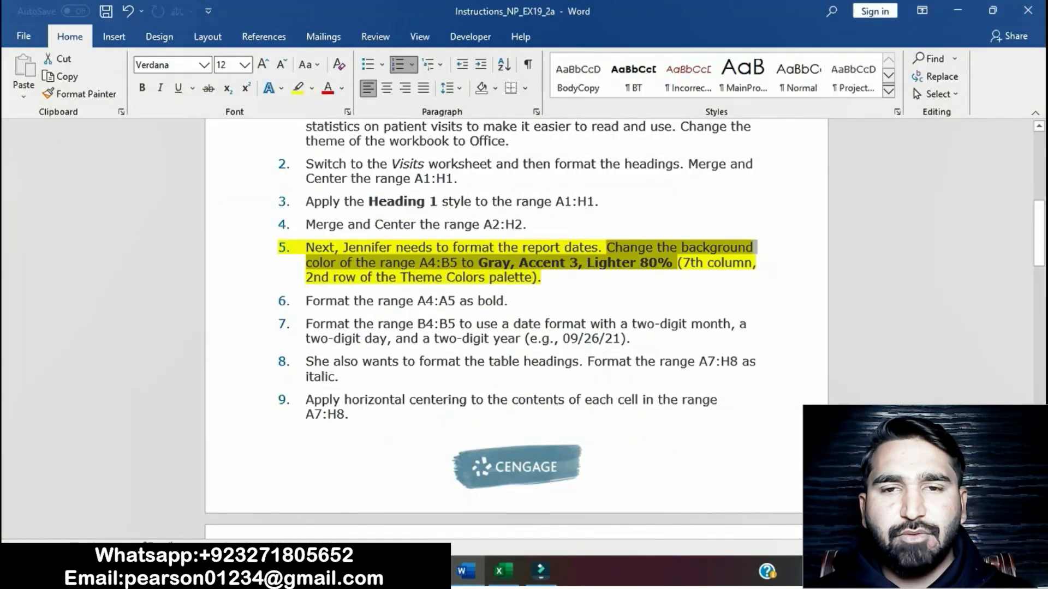
left_click(501, 570)
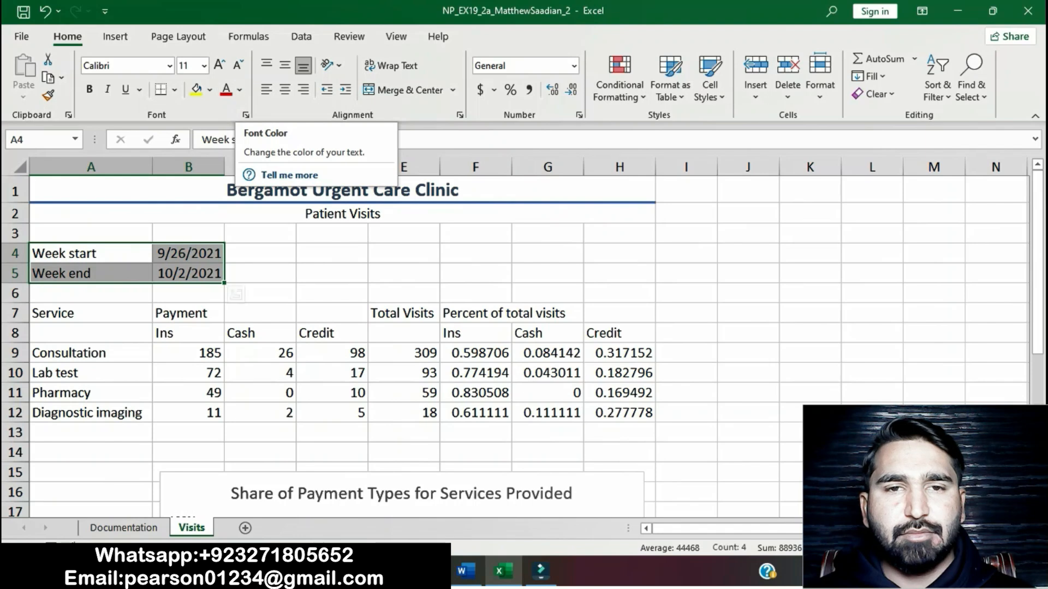
left_click(466, 571)
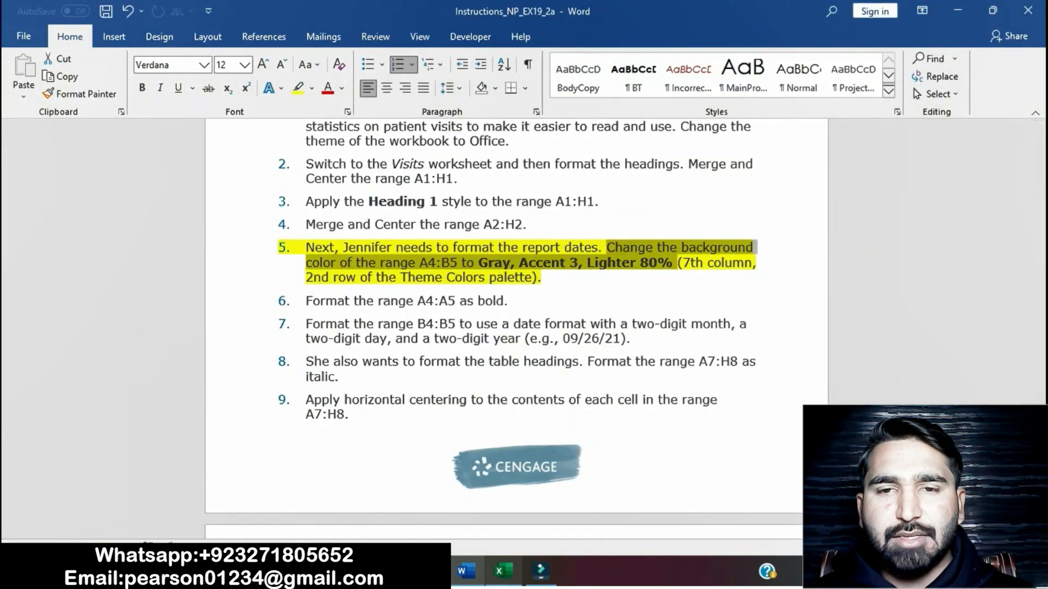
left_click(502, 571)
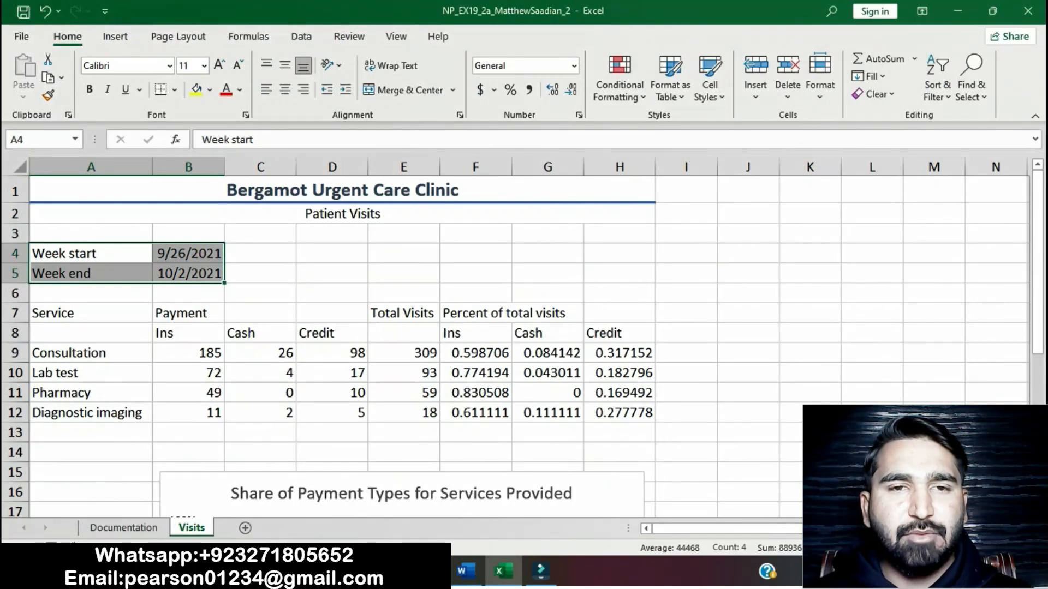
left_click(466, 571)
mouse_move(501, 571)
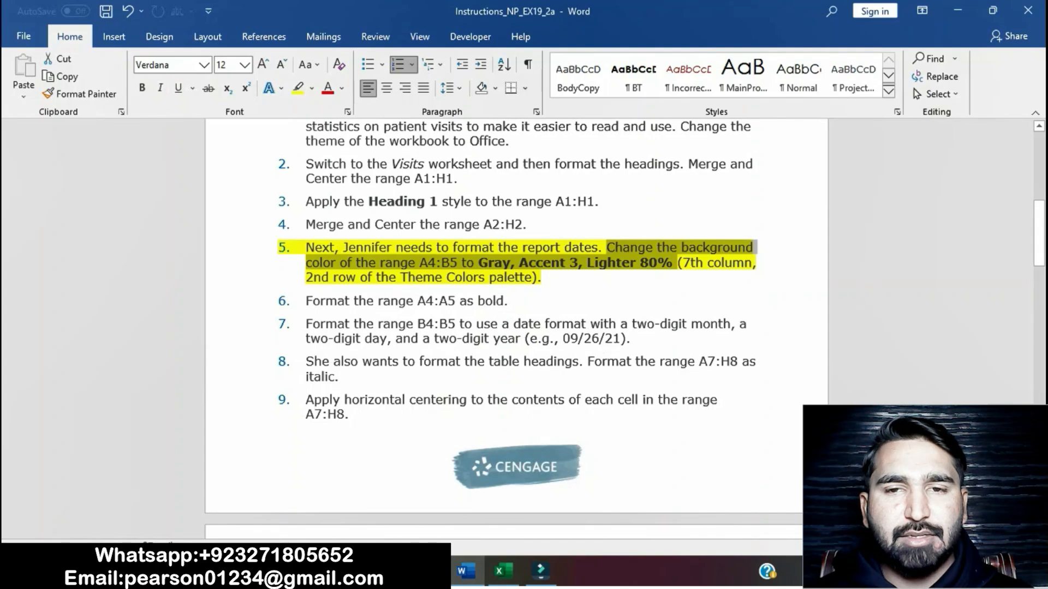
left_click(502, 571)
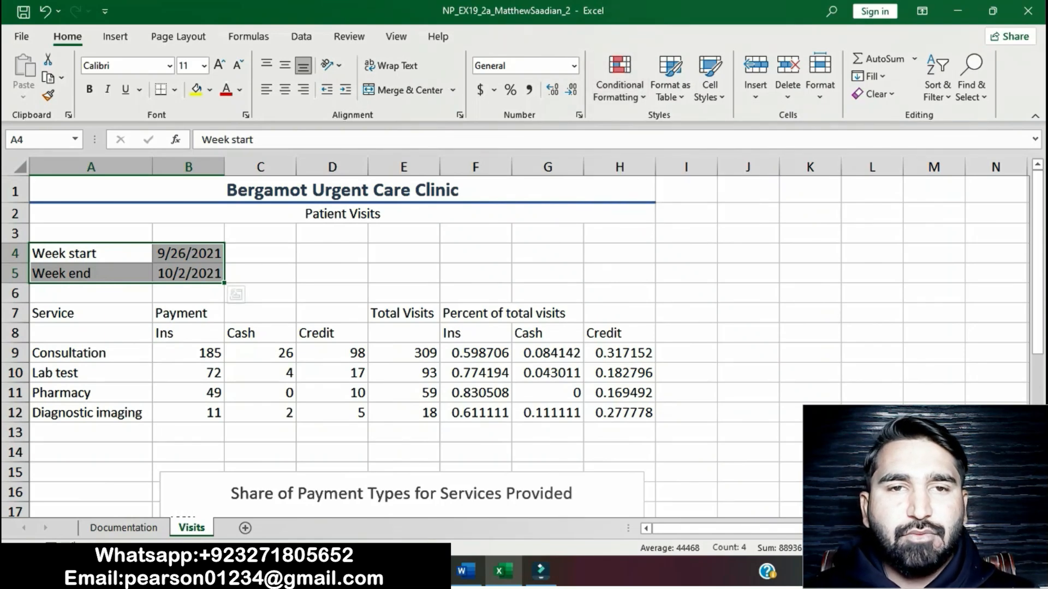
left_click(175, 89)
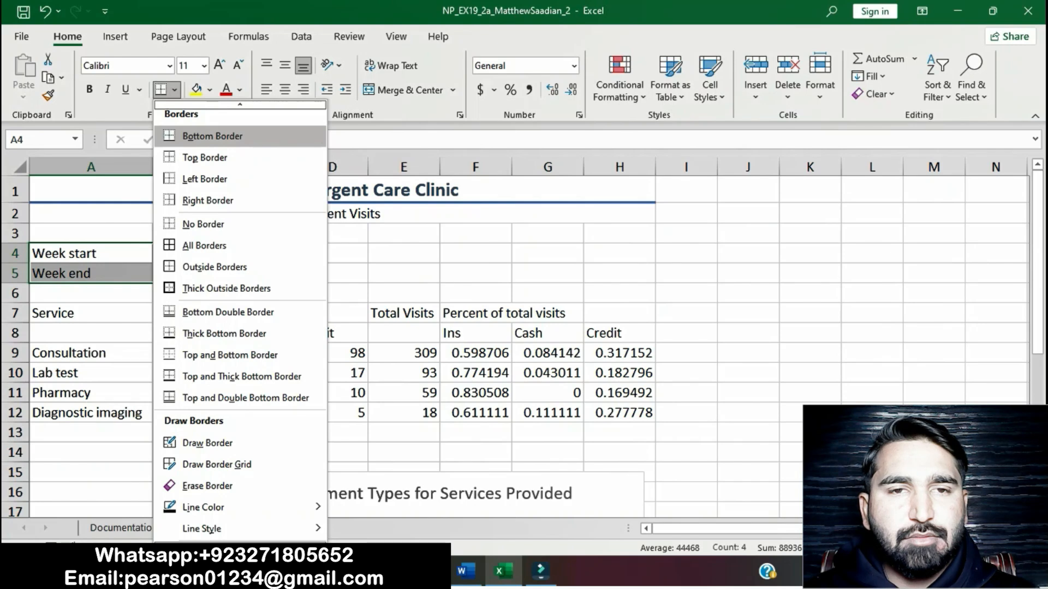
left_click(710, 80)
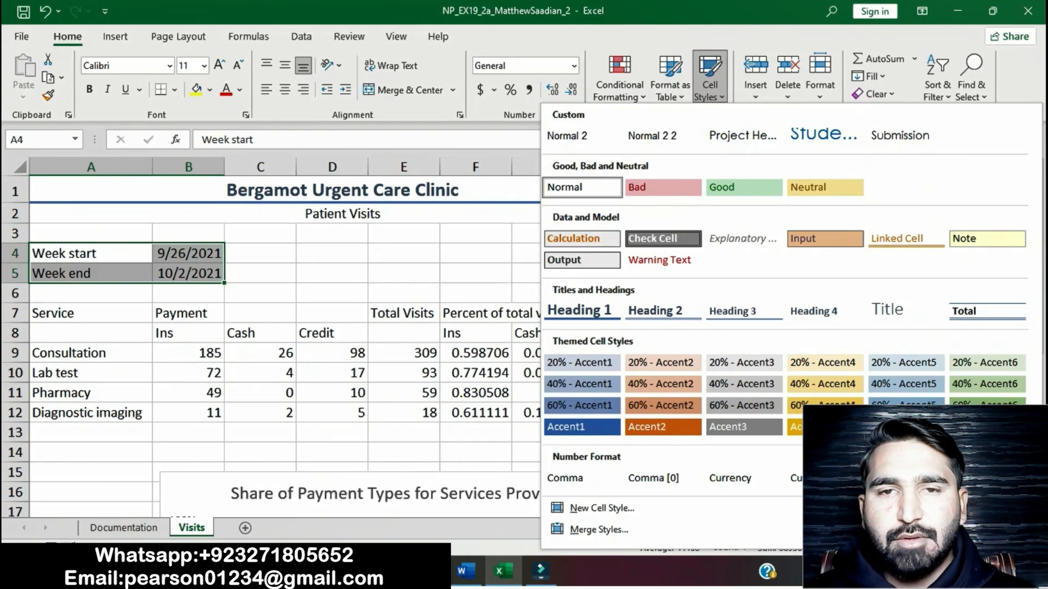
left_click(239, 90)
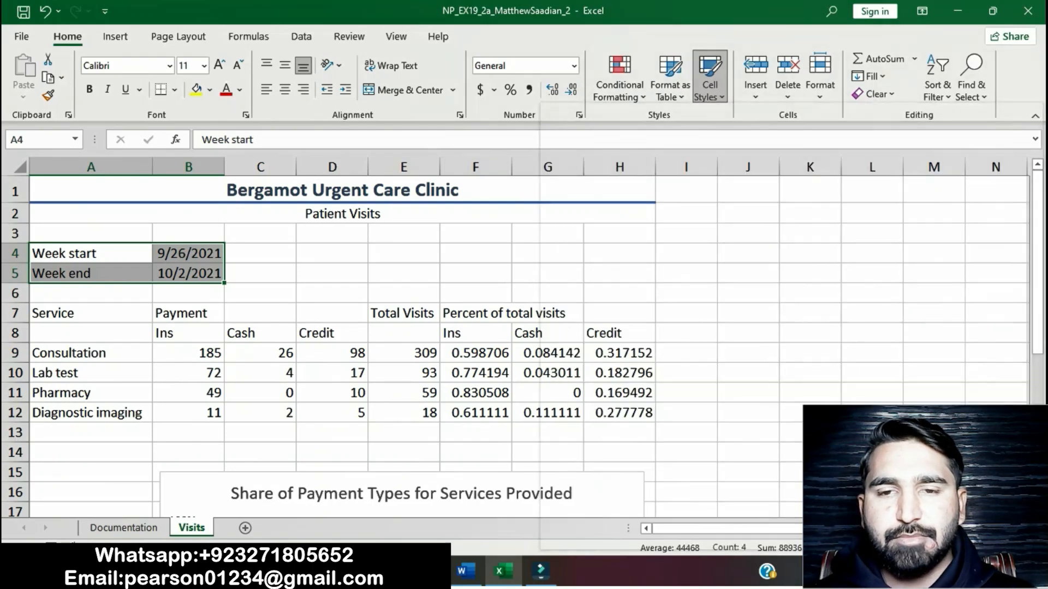
left_click(239, 90)
left_click(210, 90)
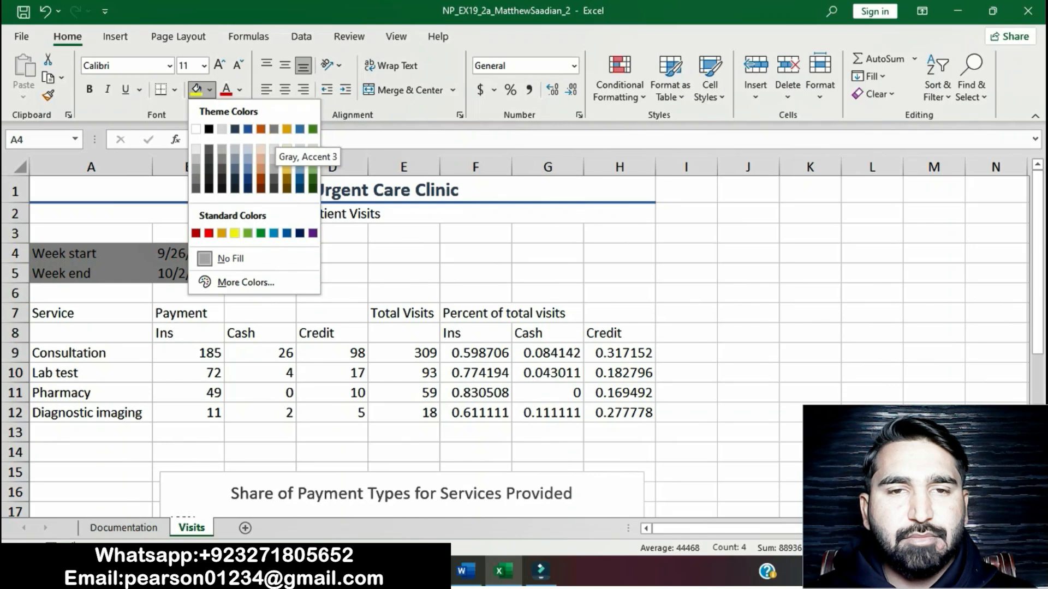
left_click(274, 130)
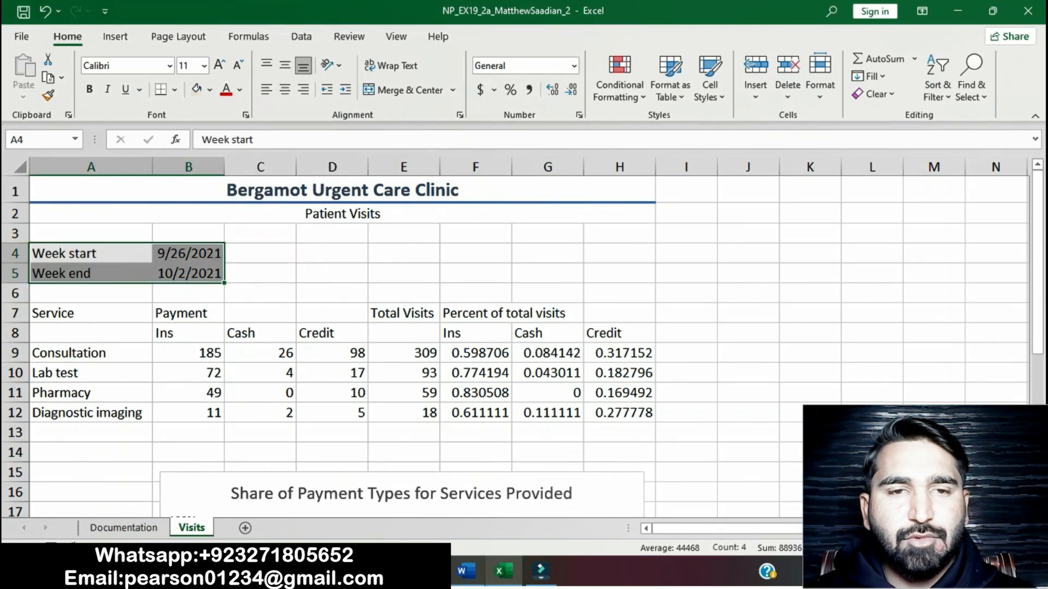
Step: Return to the Word instructions and remove the yellow highlight from project step 5
left_click(466, 571)
left_click(542, 278)
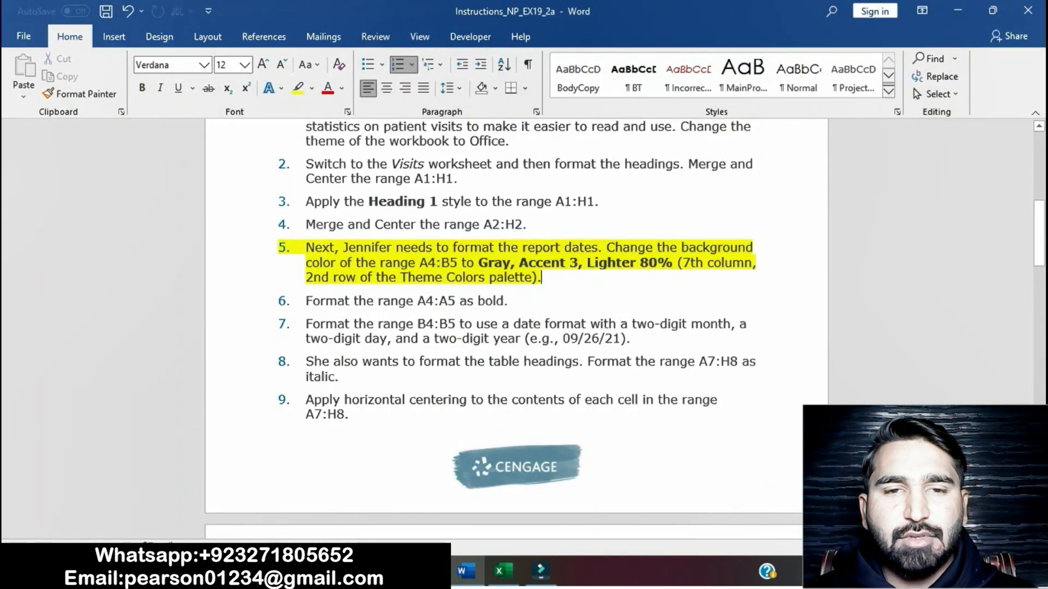
left_click_drag(418, 249, 546, 280)
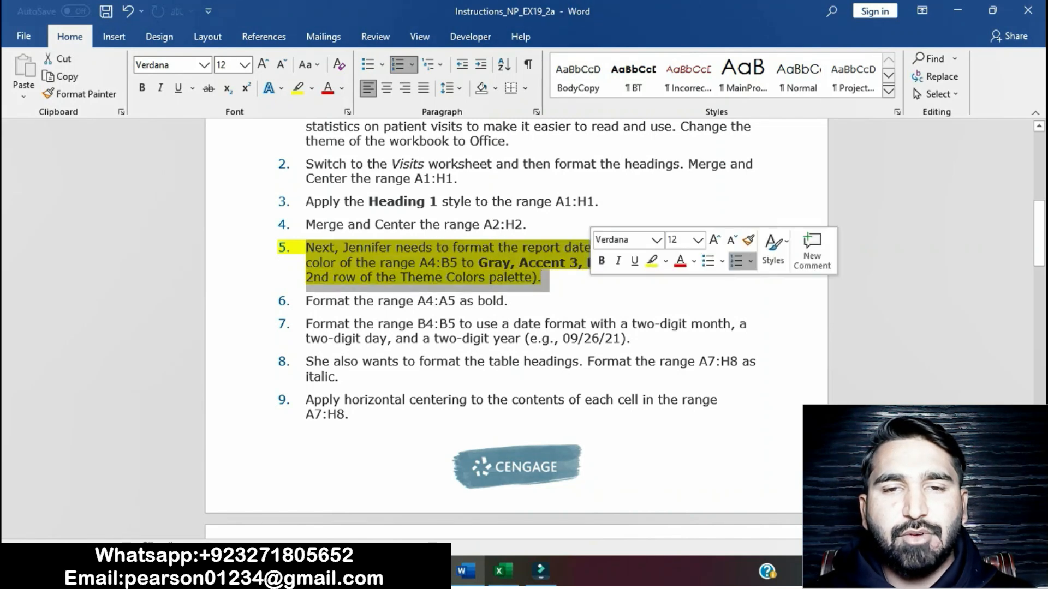
Step: Highlight project step 6, about formatting the range A4:A5 as bold, in yellow
left_click(306, 301)
left_click_drag(306, 301, 516, 302)
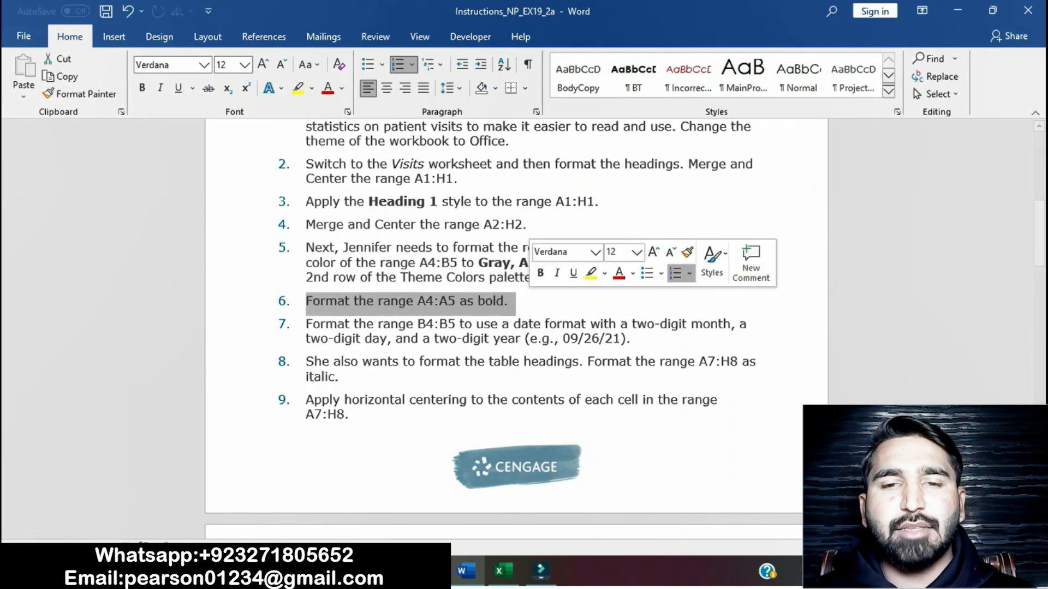
left_click(591, 273)
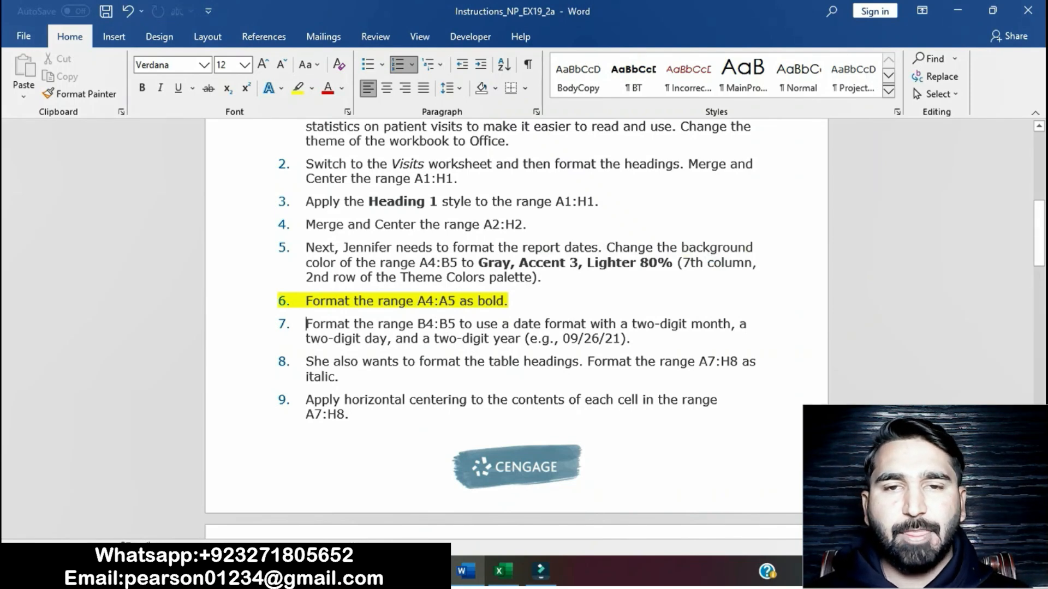
Step: Switch to the Excel workbook and format the range A4:A5 on the Visits worksheet as bold
left_click(502, 572)
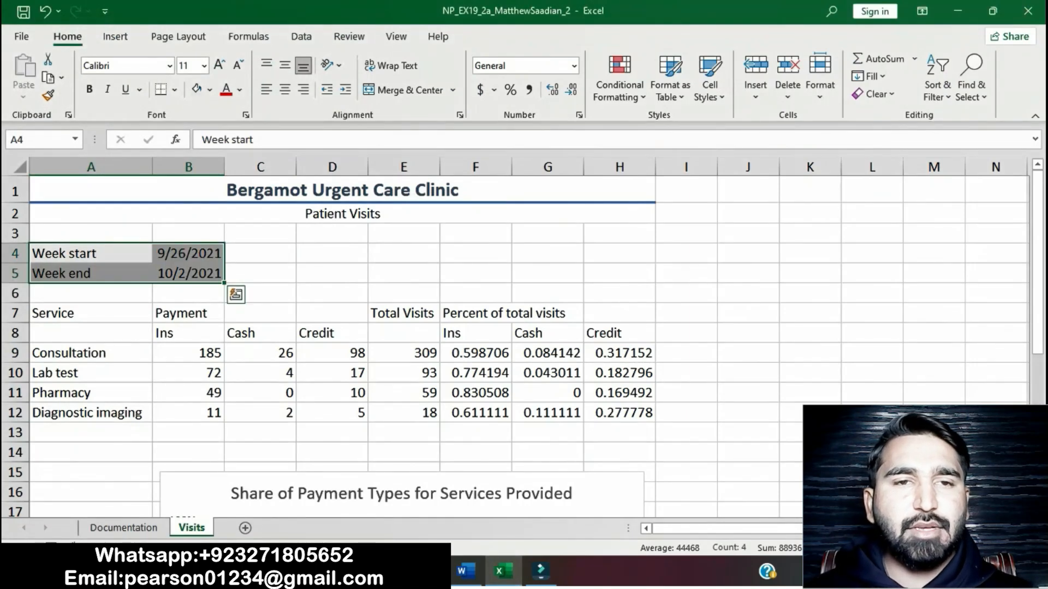
left_click_drag(90, 253, 91, 272)
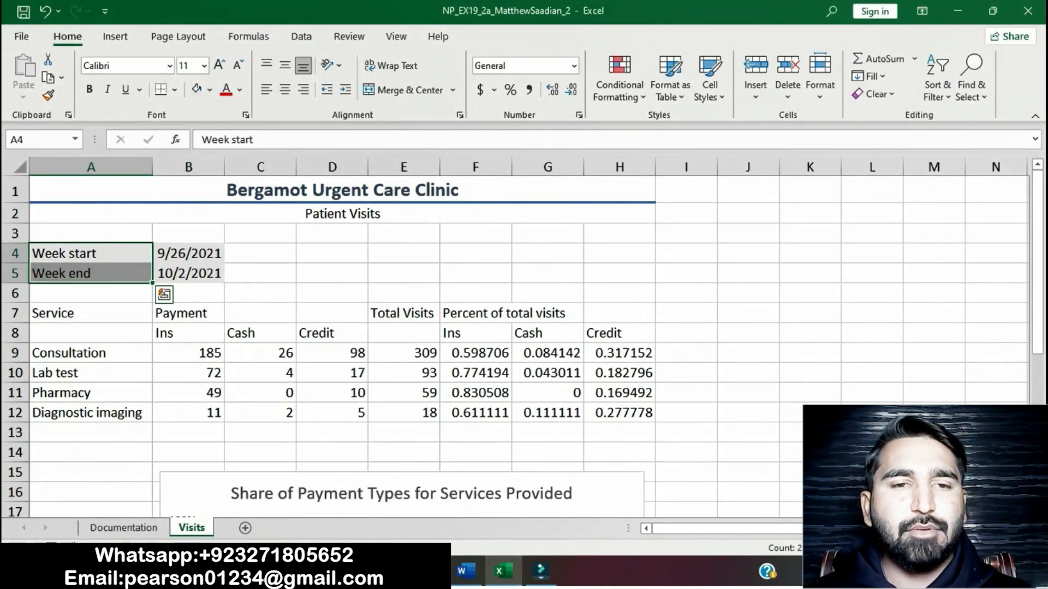
left_click(90, 90)
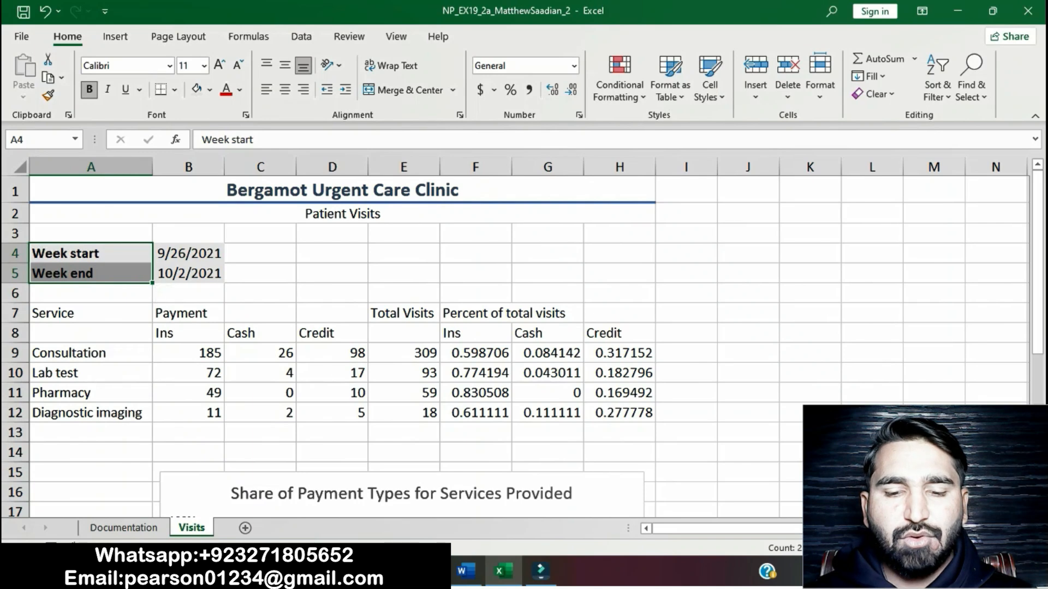
Step: Go back to the Word instructions and clear the yellow highlight from project step 6
left_click(466, 571)
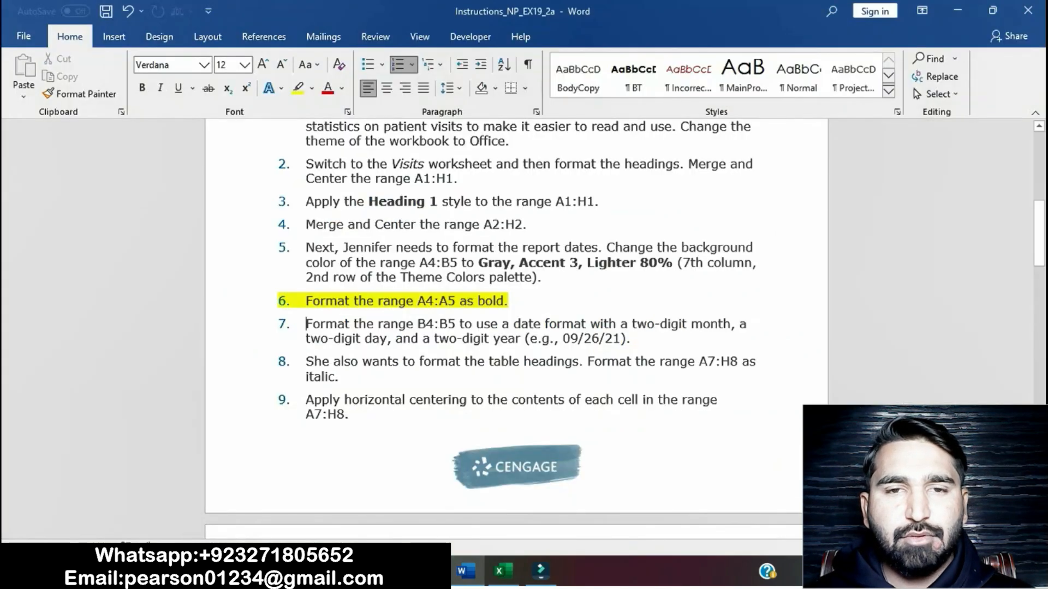
left_click_drag(306, 300, 516, 303)
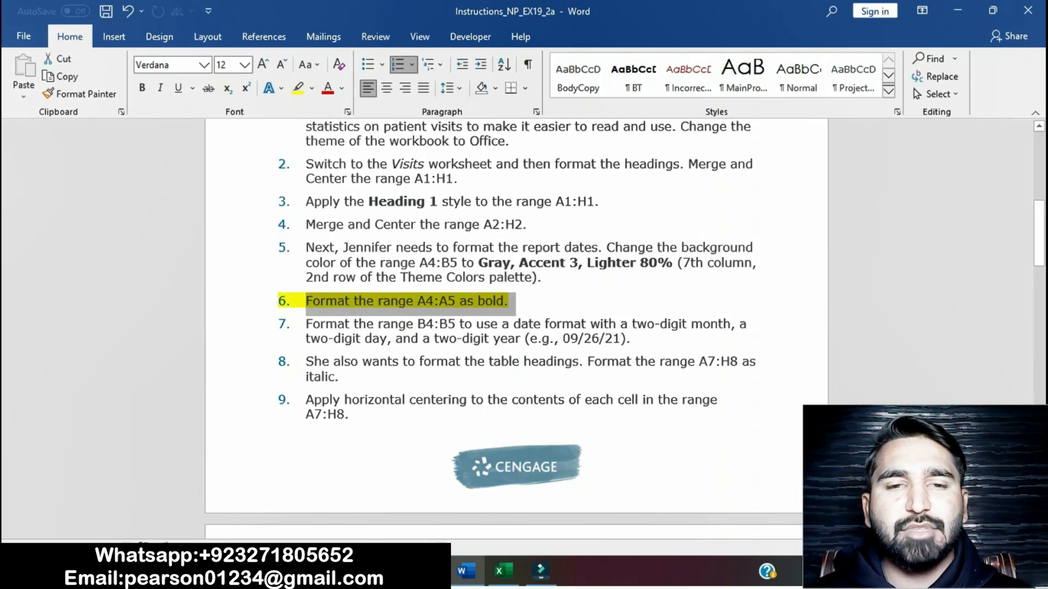
left_click(298, 88)
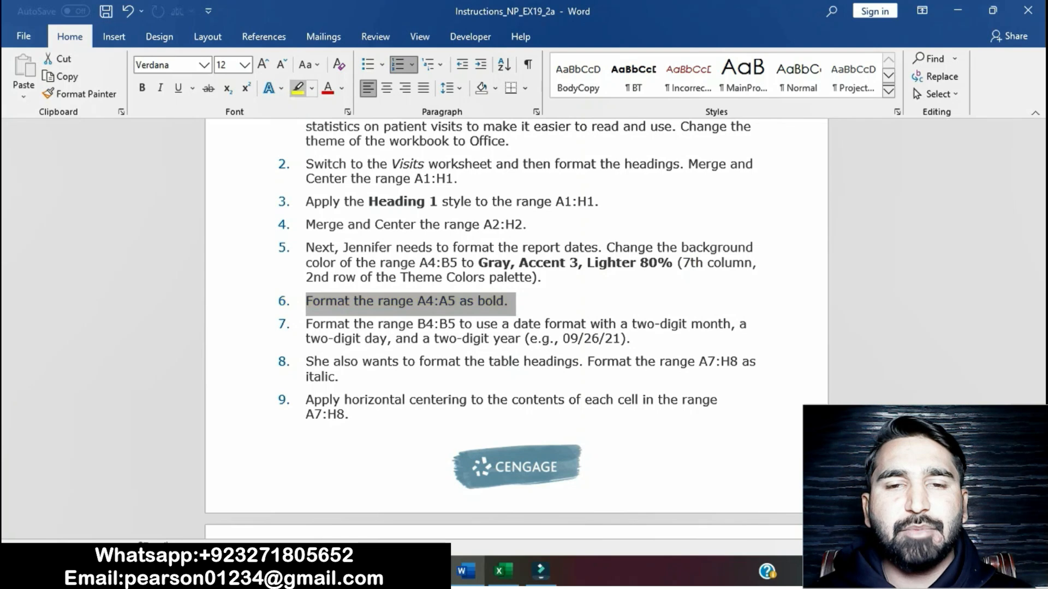
Step: Highlight project step 7, about the date format of B4:B5, in yellow and select its first line
scroll(516, 328, "down", 1)
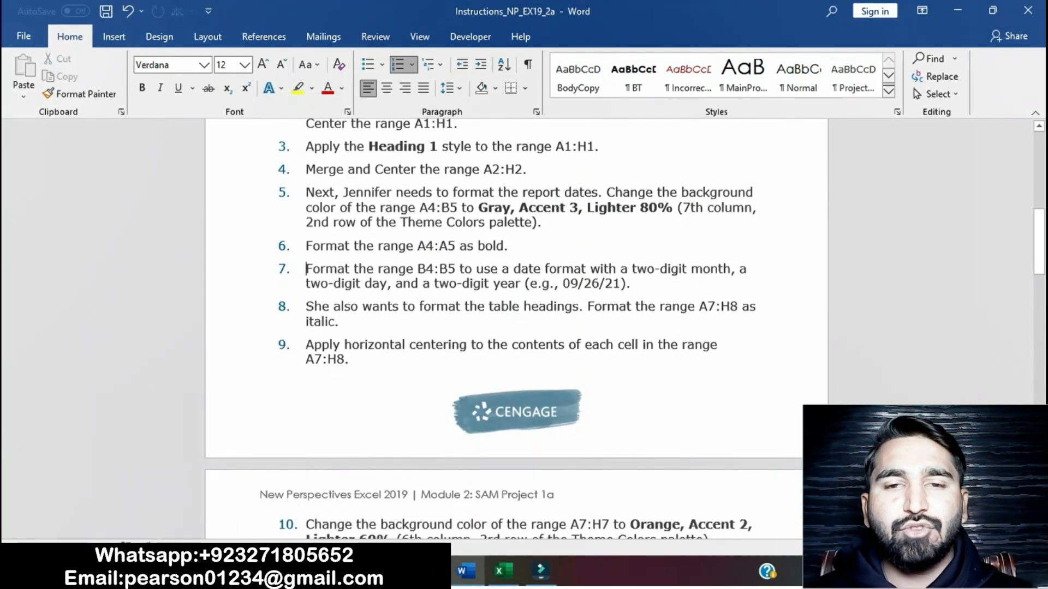
left_click_drag(306, 268, 633, 284)
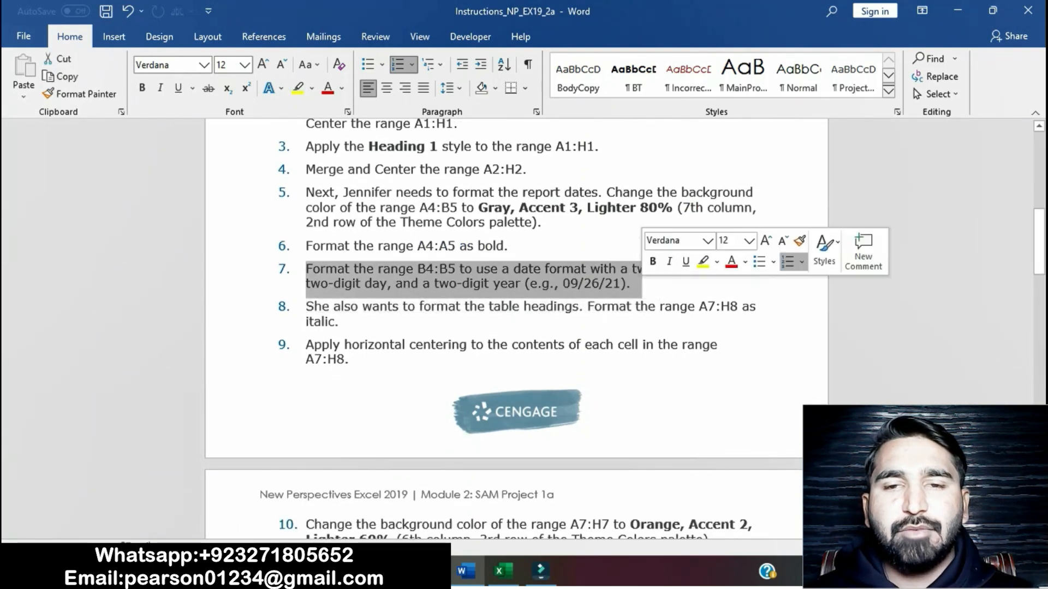
left_click(703, 262)
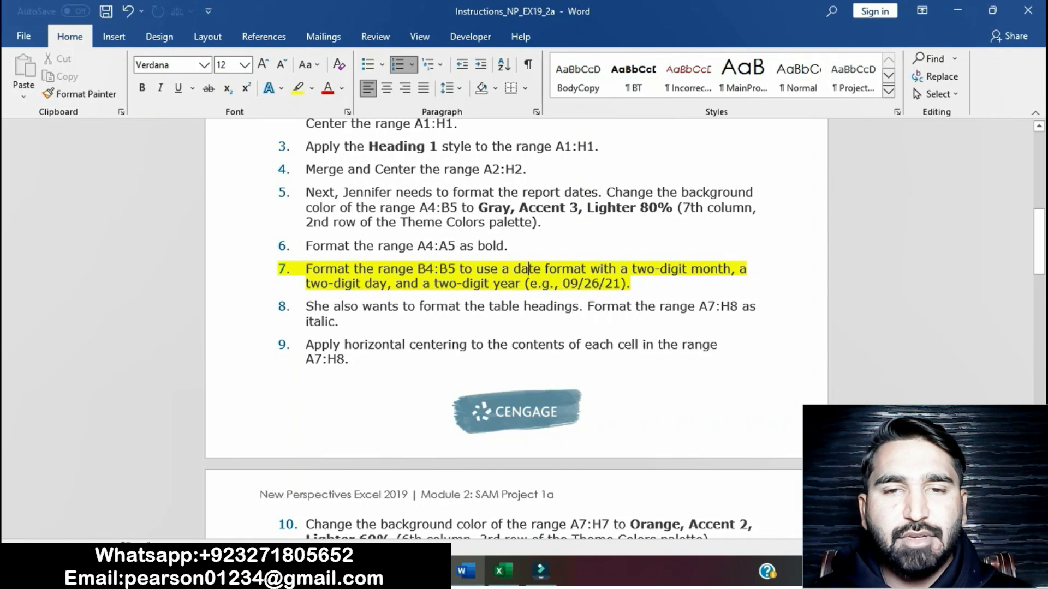
left_click_drag(306, 269, 741, 269)
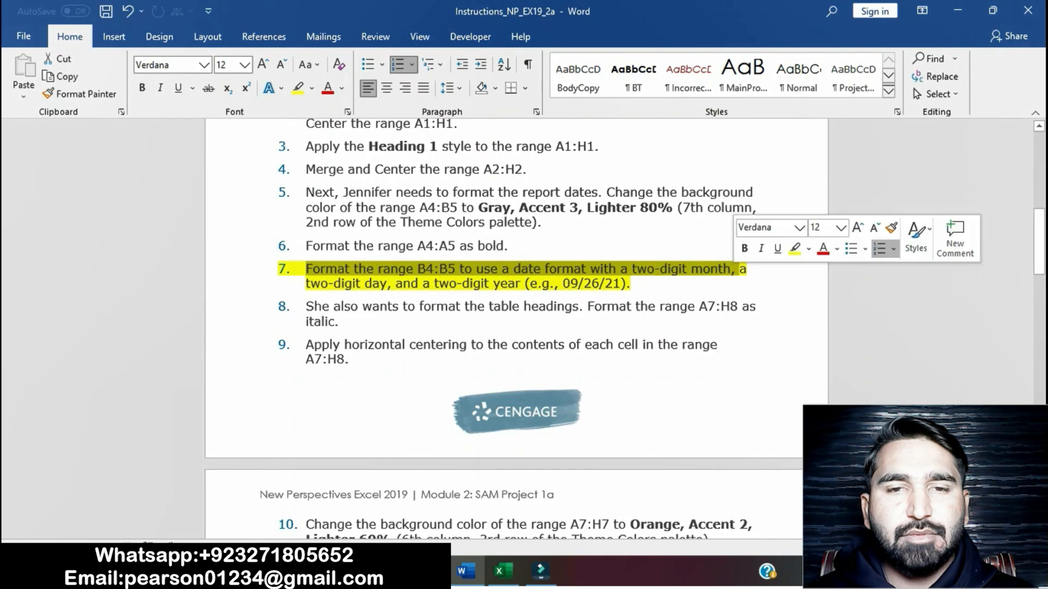
Step: Switch to the Excel workbook and format the range B4:B5 on the Visits worksheet with the 03/14/12 date type
left_click(502, 571)
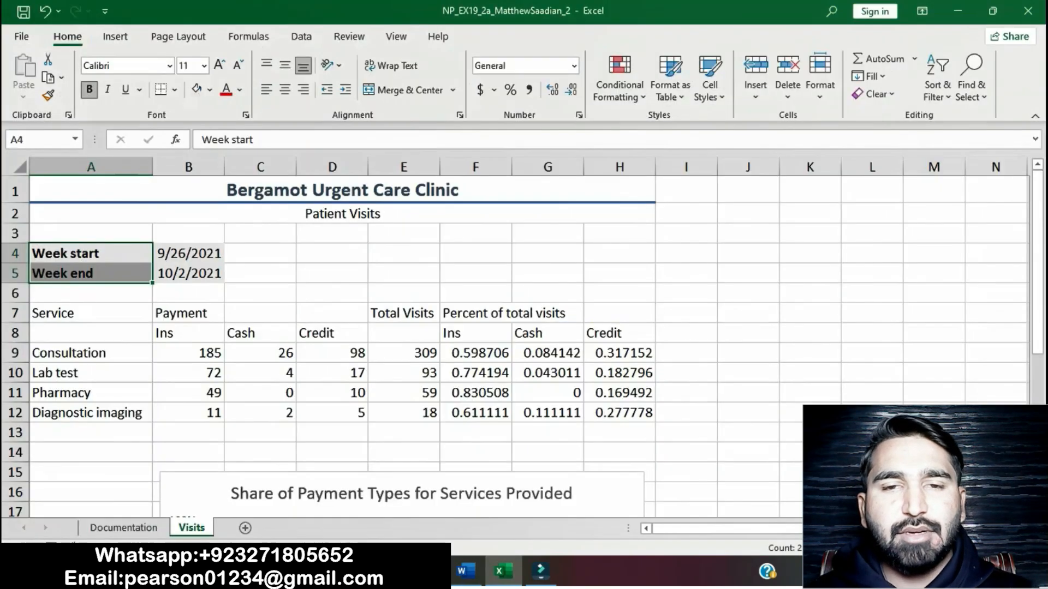
left_click_drag(189, 254, 188, 273)
left_click(466, 571)
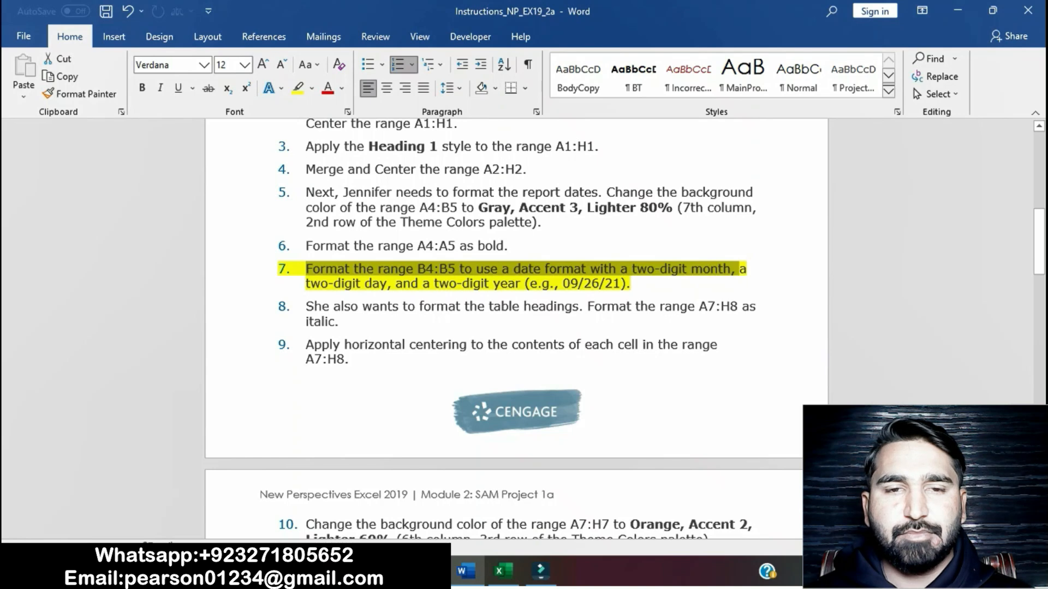
left_click(503, 571)
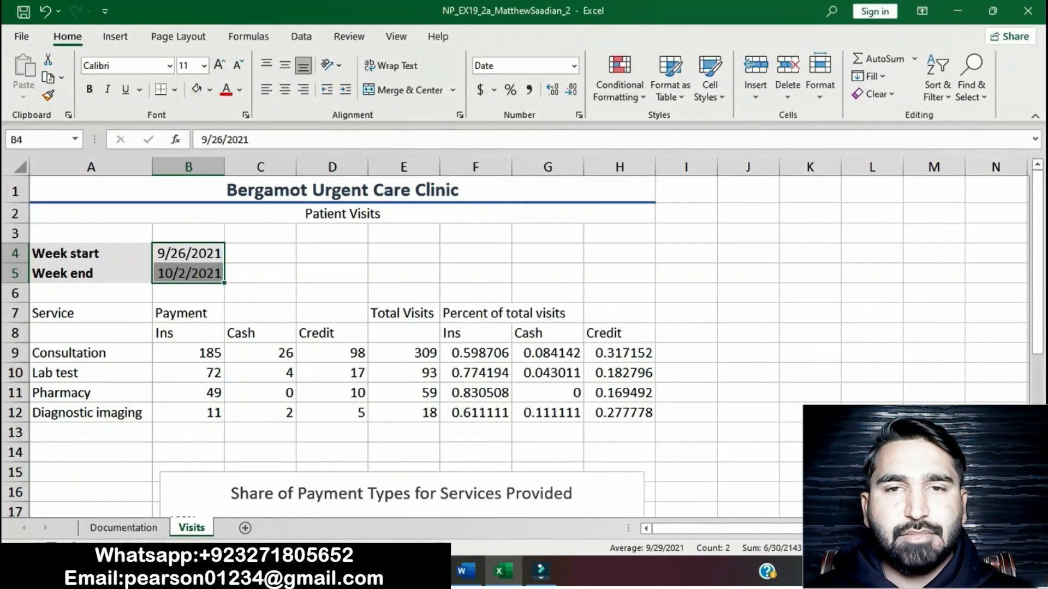
left_click(579, 115)
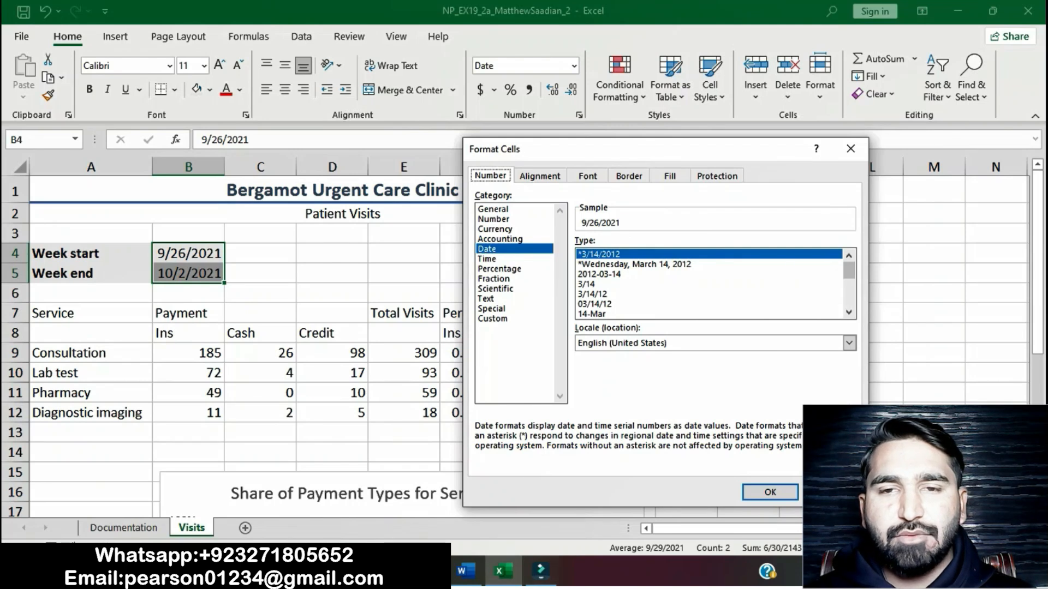
left_click(464, 571)
left_click(503, 571)
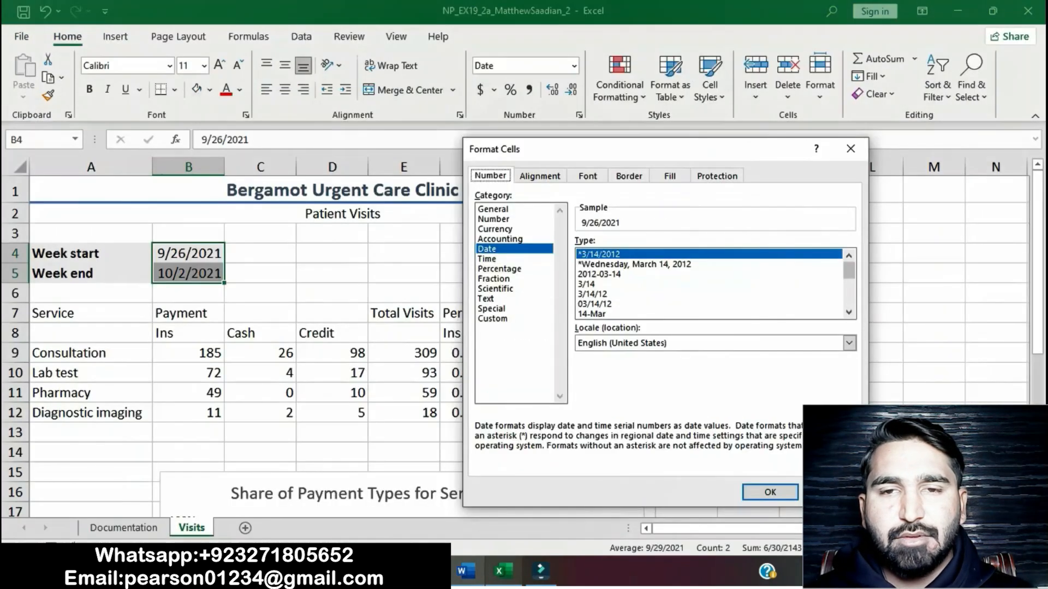
left_click(594, 304)
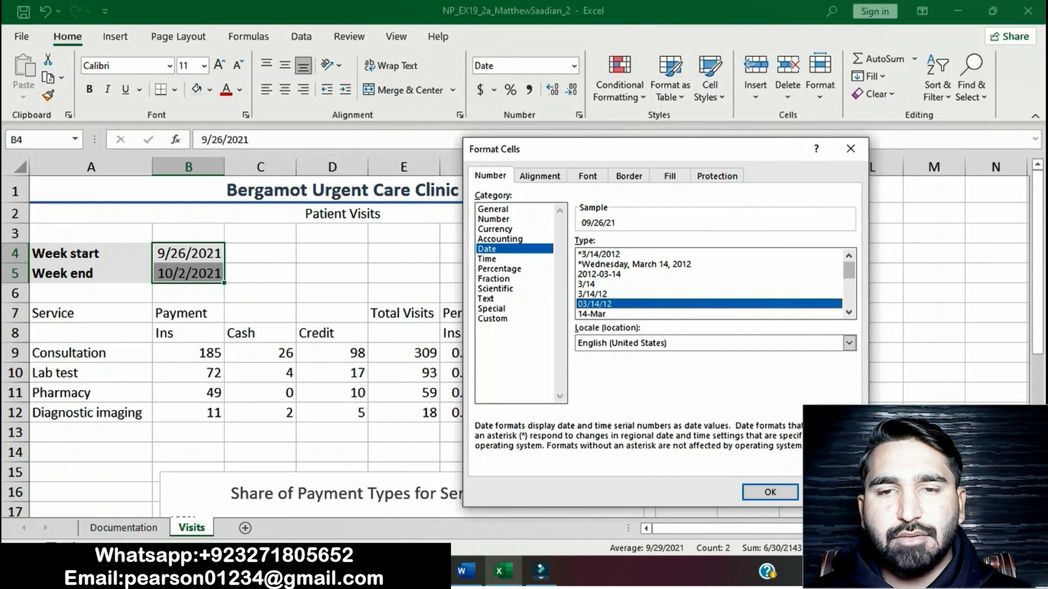
left_click(464, 571)
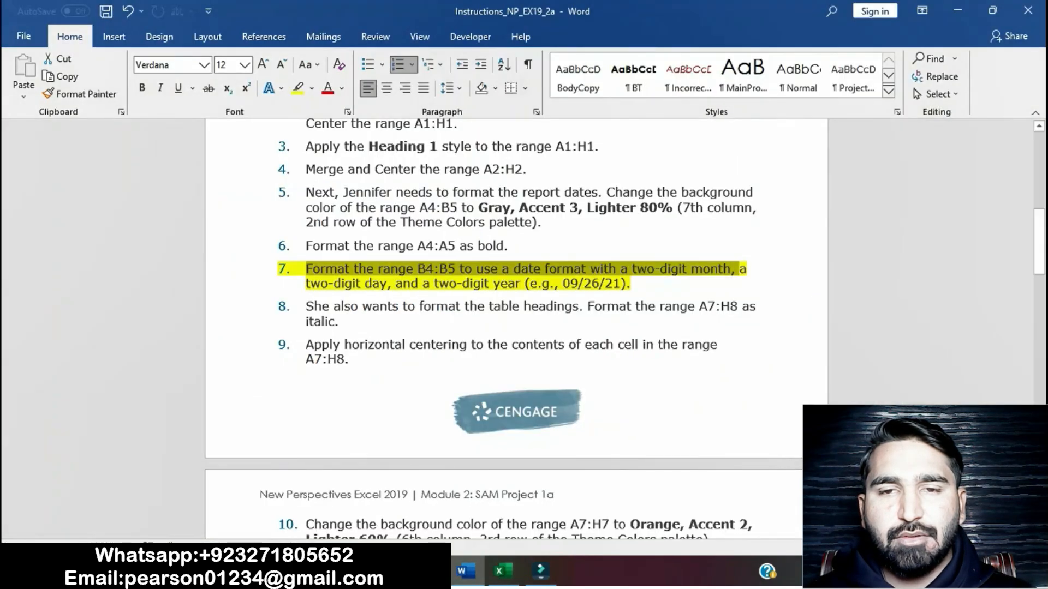
left_click(503, 571)
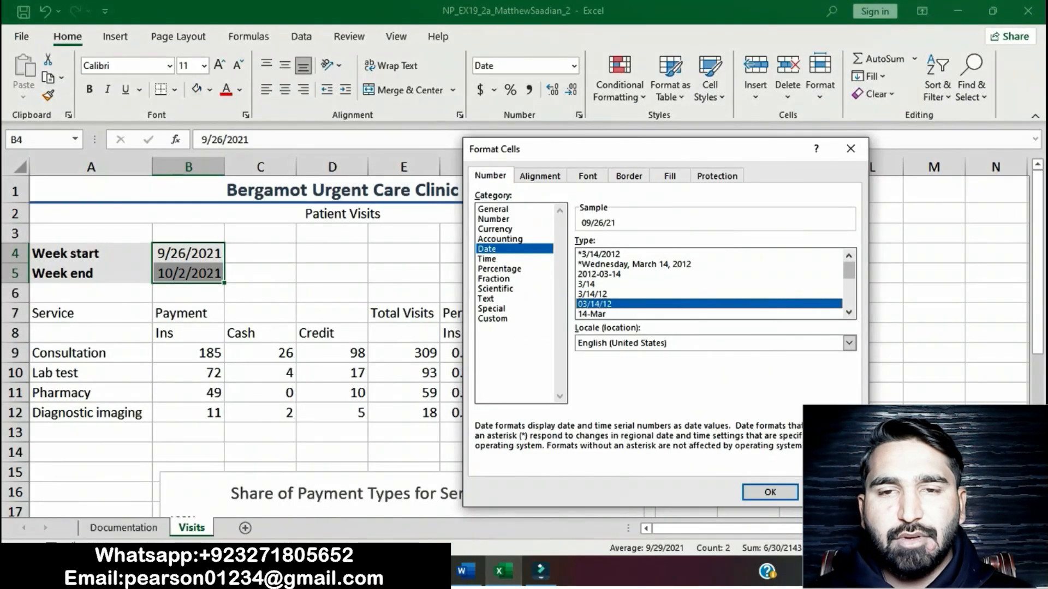
left_click(770, 492)
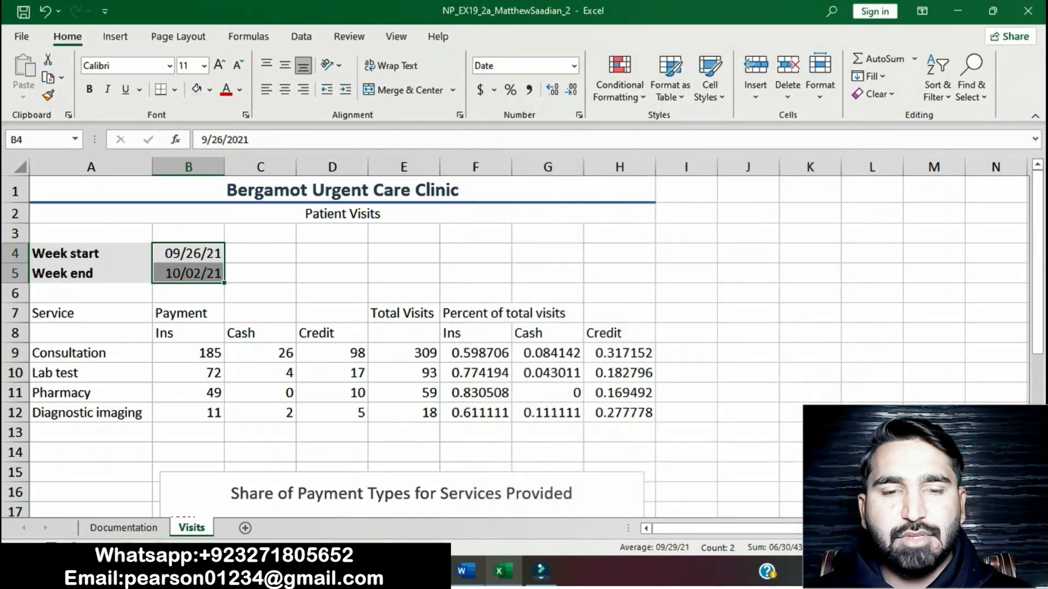
Step: Return to the Word instructions, clear the yellow highlight from project step 7 and highlight step 8, about italic table headings, in yellow
key("alt+Tab")
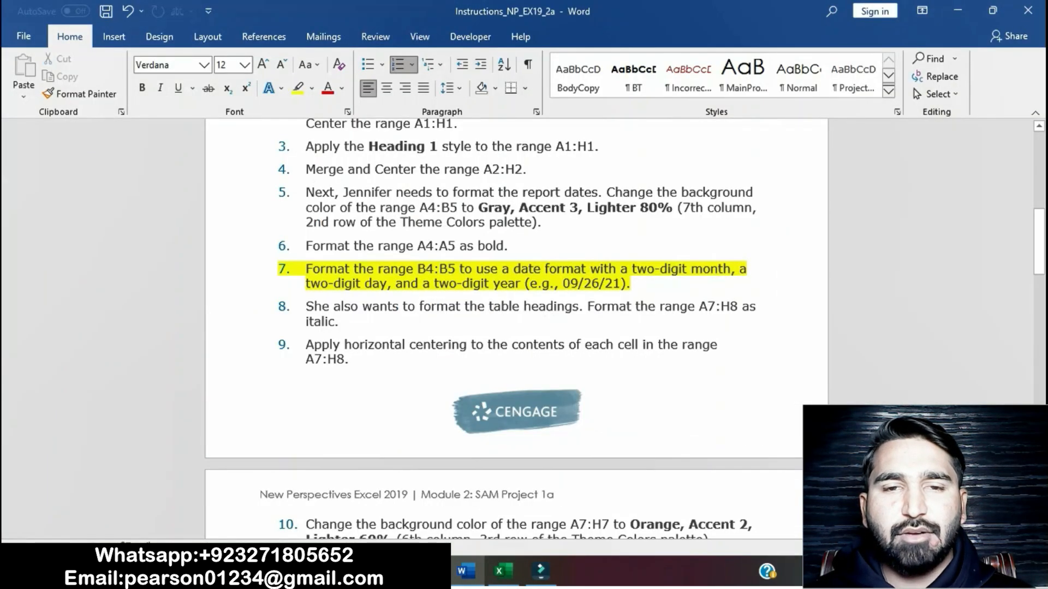
left_click_drag(311, 269, 596, 284)
left_click(714, 257)
left_click_drag(306, 306, 349, 322)
left_click(443, 294)
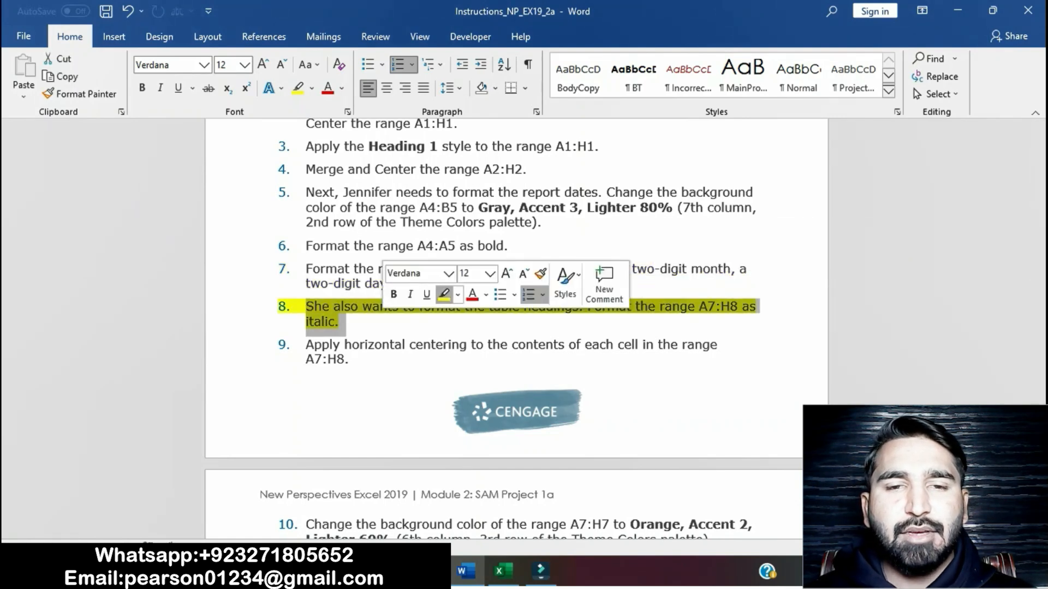
left_click(307, 345)
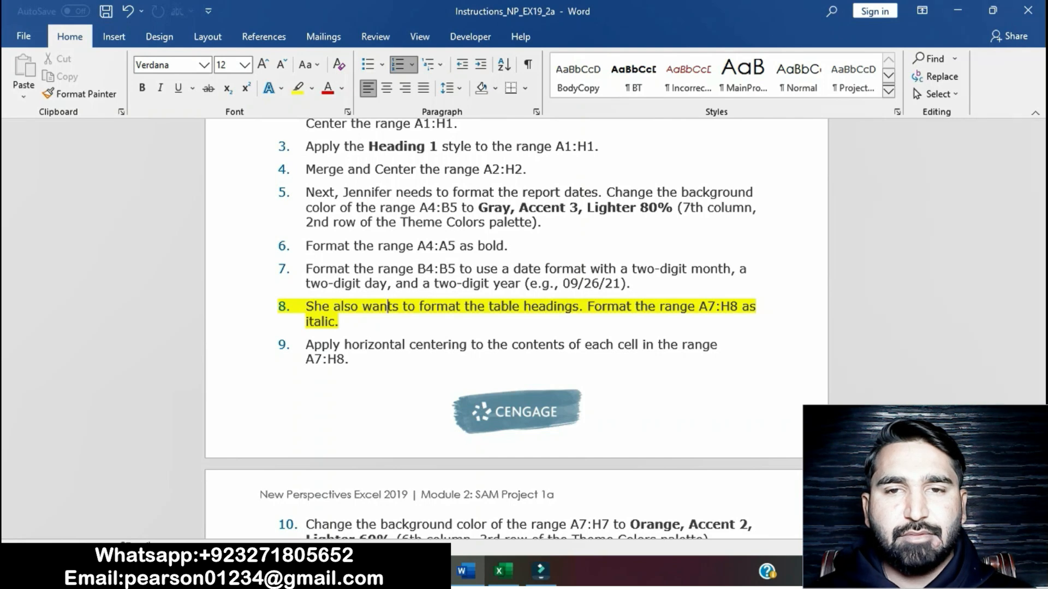
Step: Switch to the Excel workbook and format the table headings in the range A7:H8 as italic
left_click(503, 571)
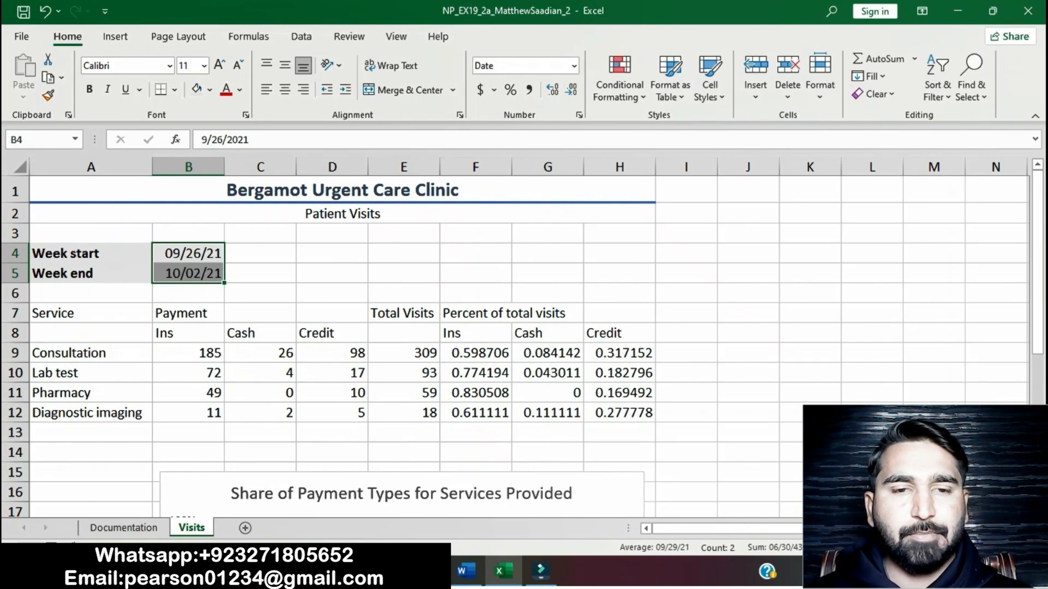
left_click(466, 571)
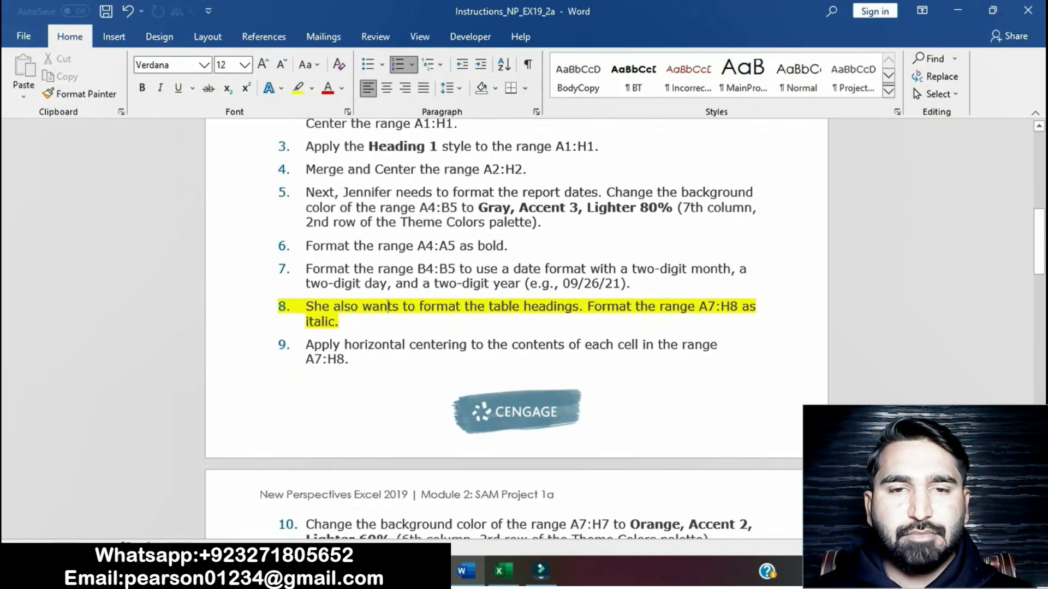
left_click(499, 571)
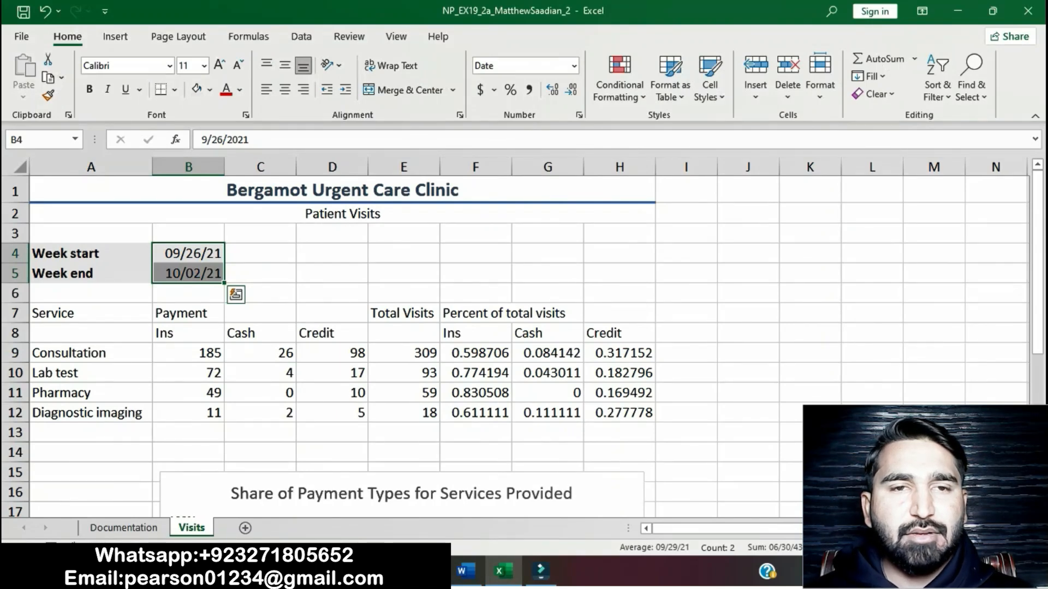
left_click_drag(92, 313, 619, 334)
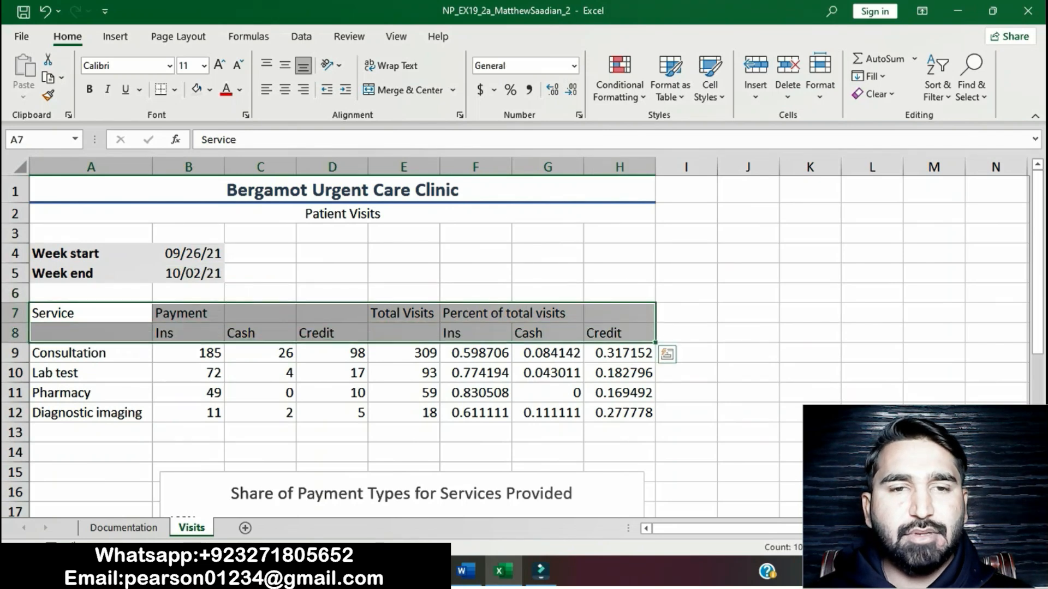
left_click(466, 571)
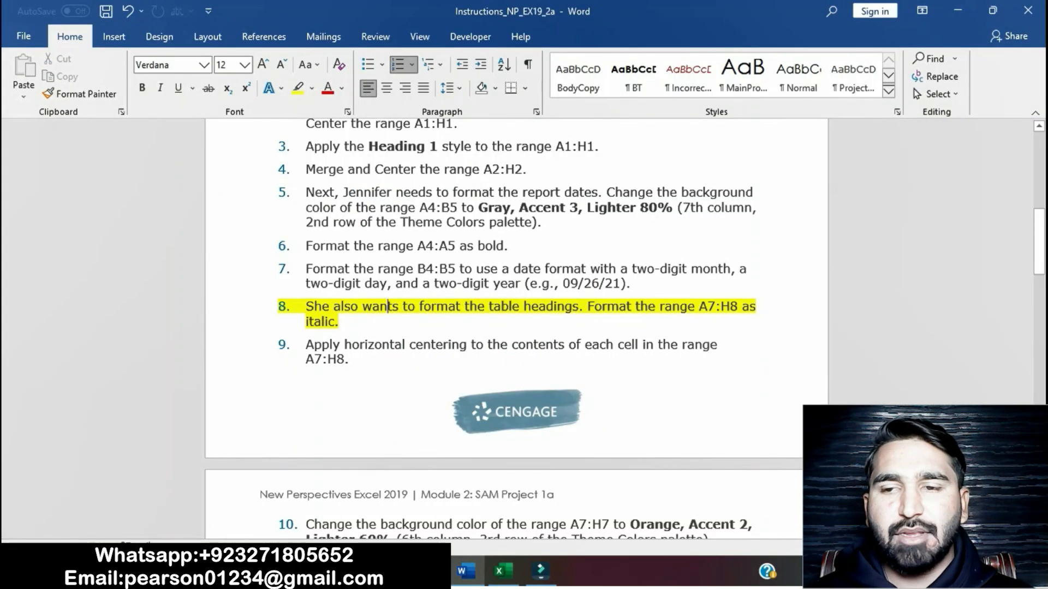
left_click(502, 571)
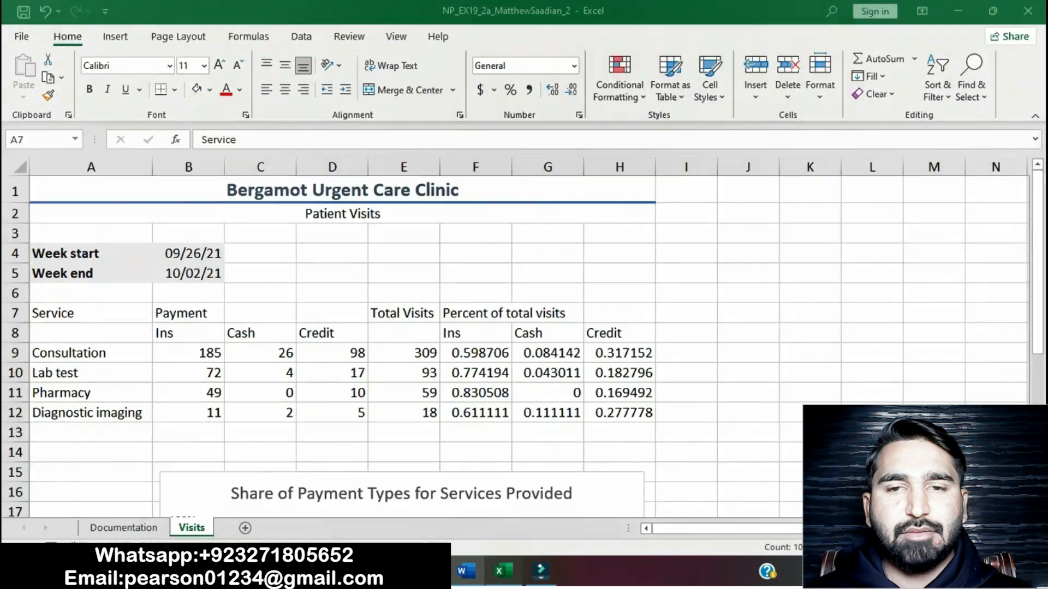
key("ctrl+i")
left_click(686, 333)
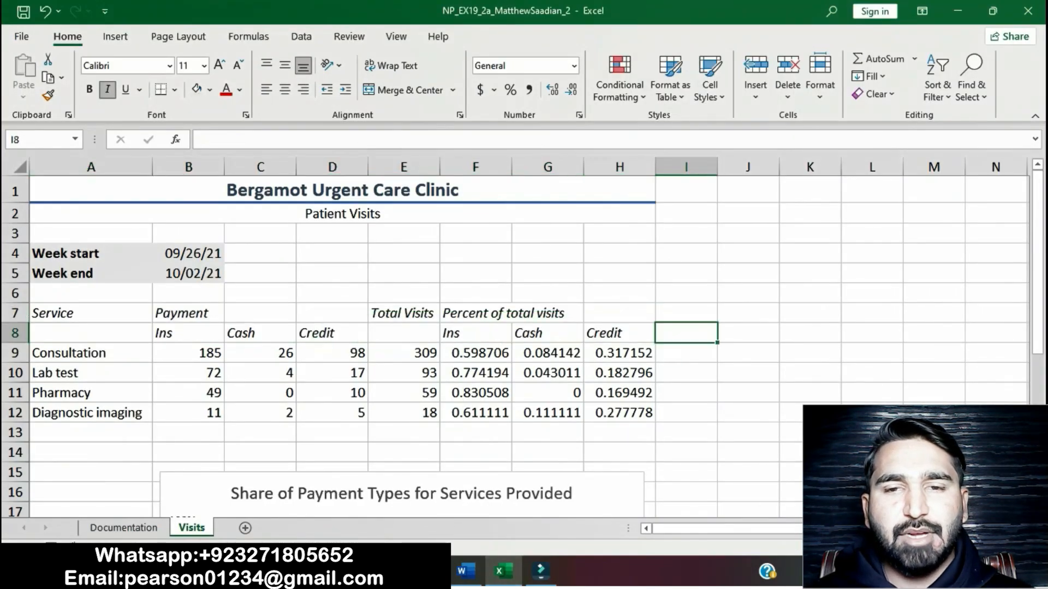
Step: Go back to the Word instructions and clear the yellow highlight from project step 8
left_click(466, 571)
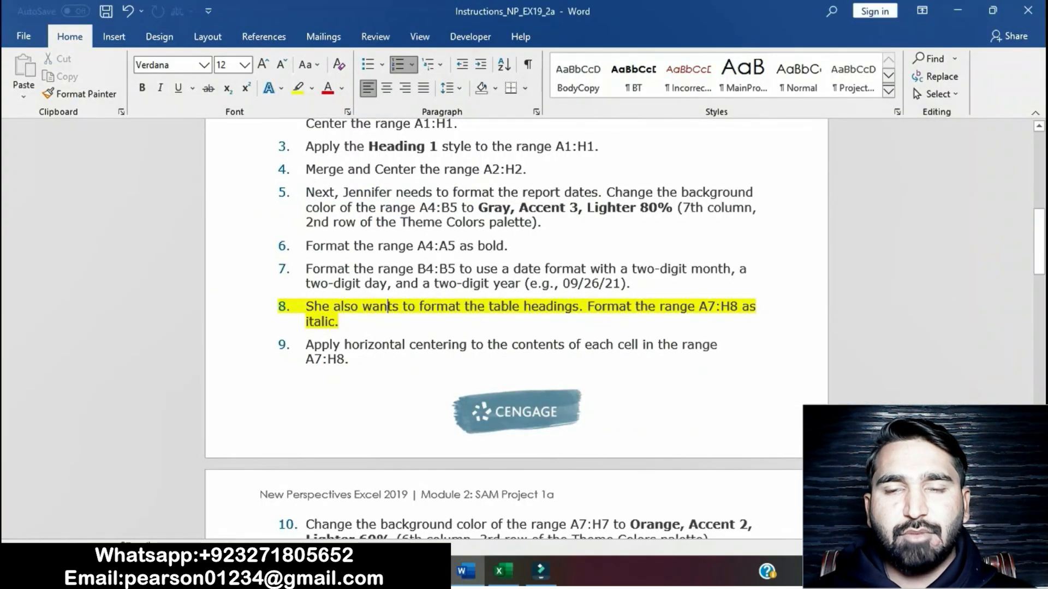
triple_click(388, 306)
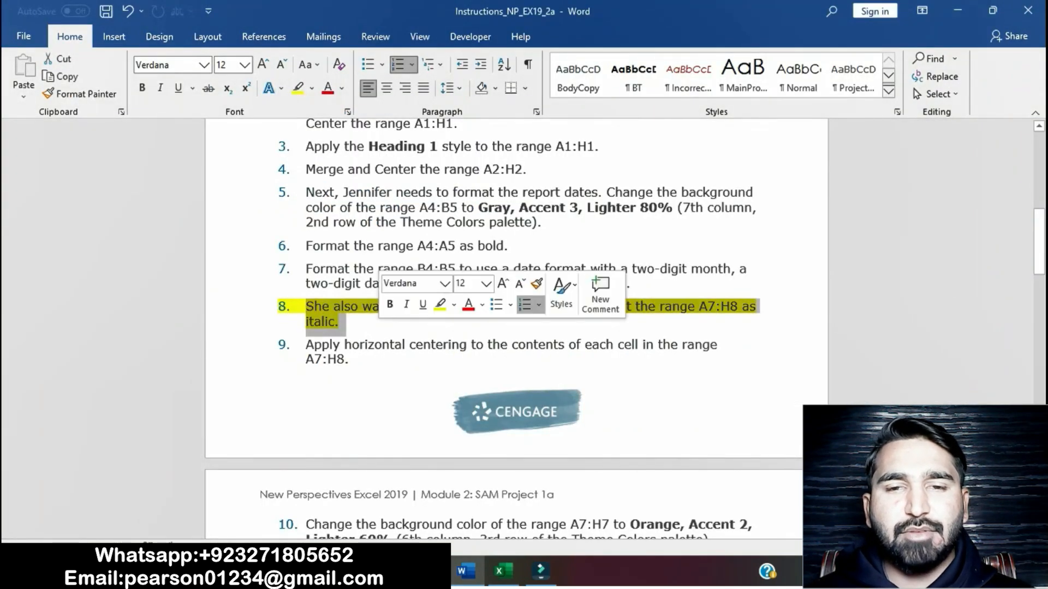
left_click(440, 306)
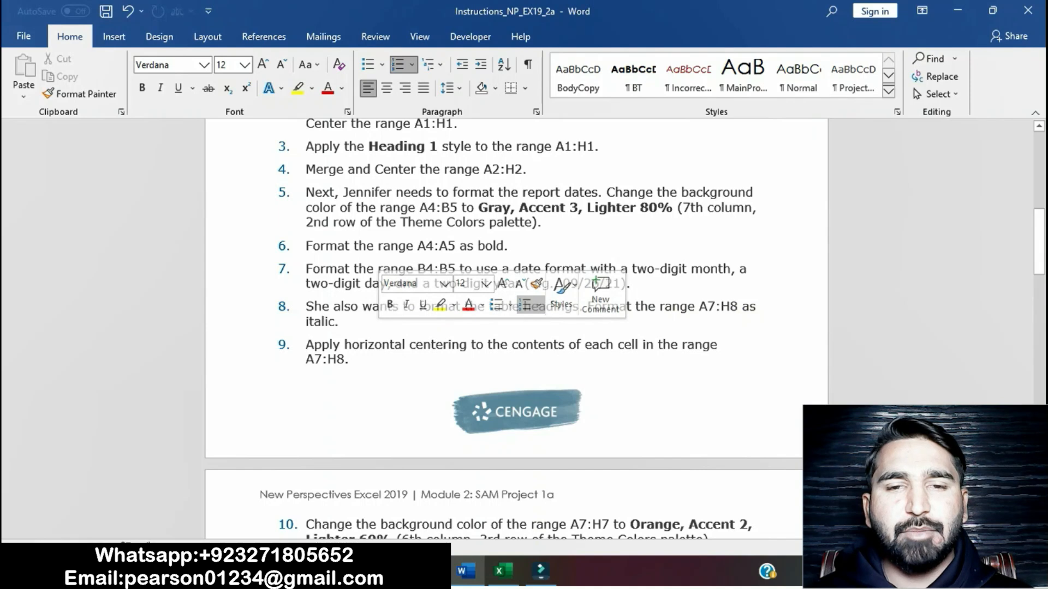
Step: Highlight project step 9, about horizontally centering the contents of A7:H8, in yellow
scroll(431, 229, "down", 2)
scroll(516, 272, "down", 10)
scroll(516, 273, "up", 11)
scroll(516, 273, "up", 1)
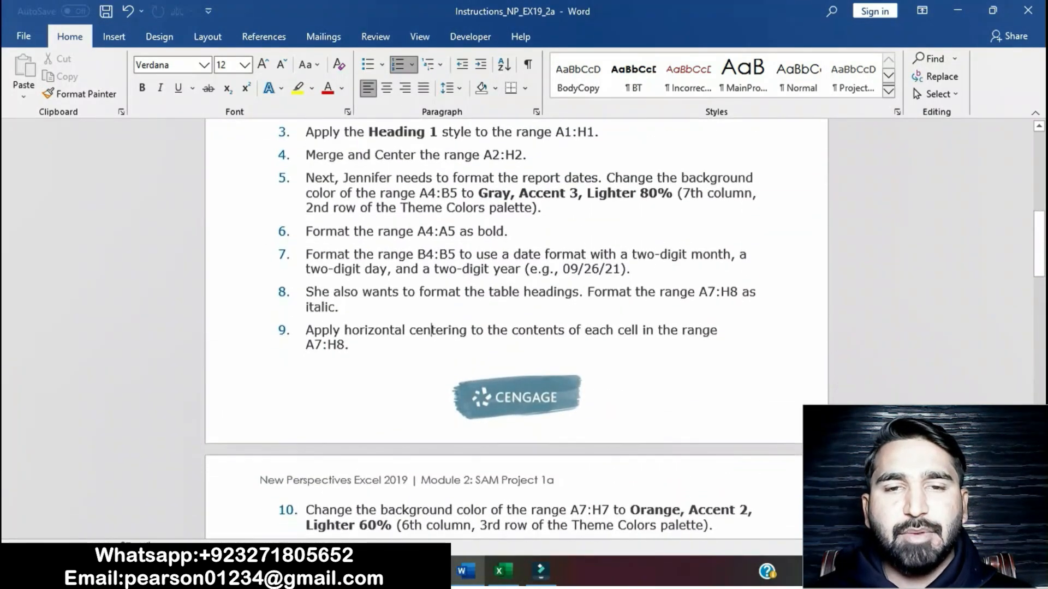
scroll(516, 273, "down", 1)
triple_click(432, 302)
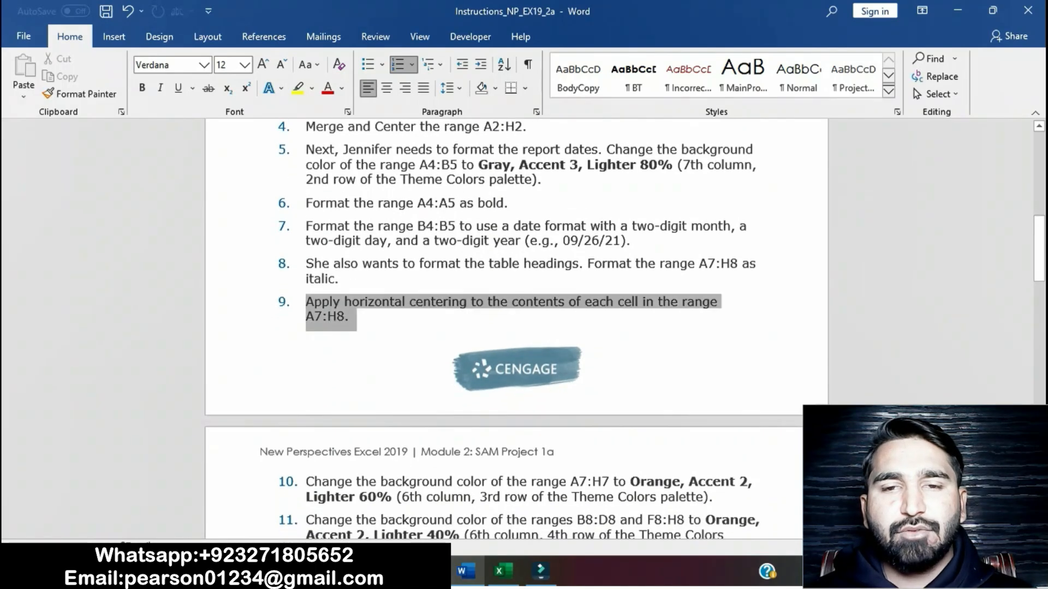
left_click(465, 306)
left_click(329, 302)
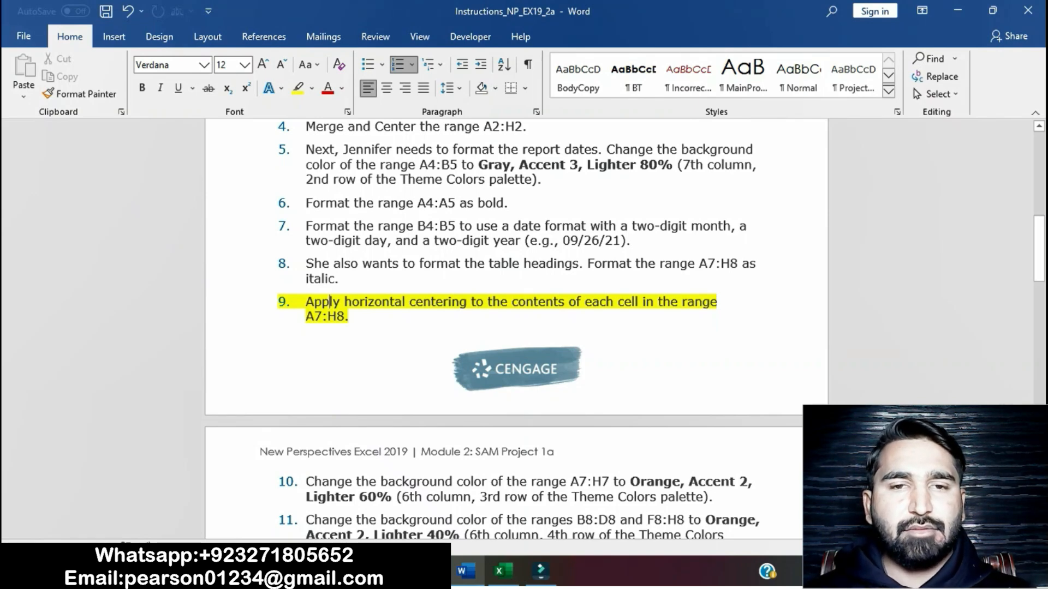
Step: Switch to the Excel workbook and center the contents of the range A7:H8 horizontally
left_click(502, 571)
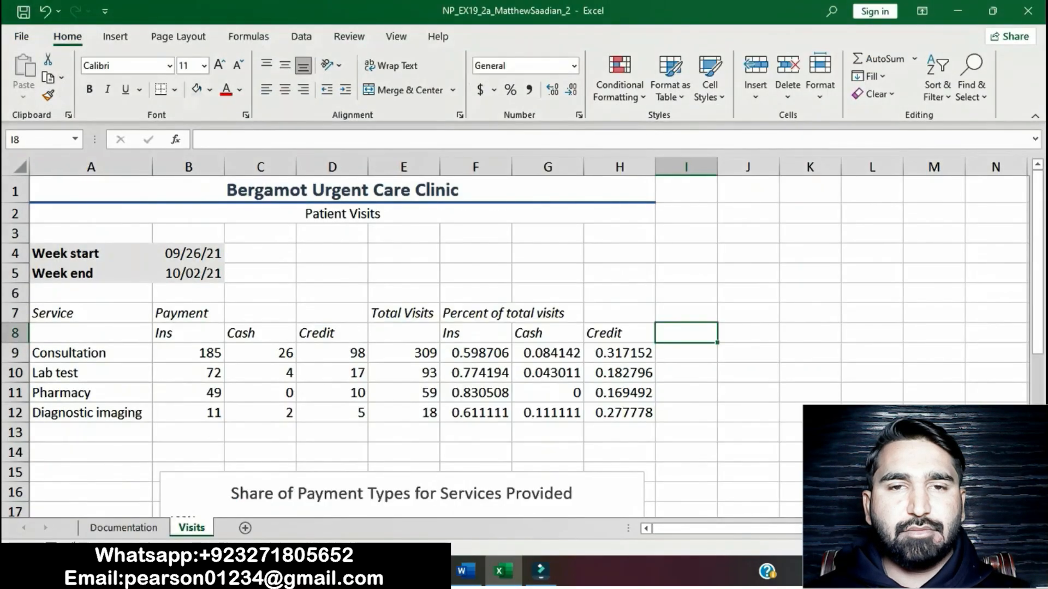
left_click_drag(90, 313, 619, 333)
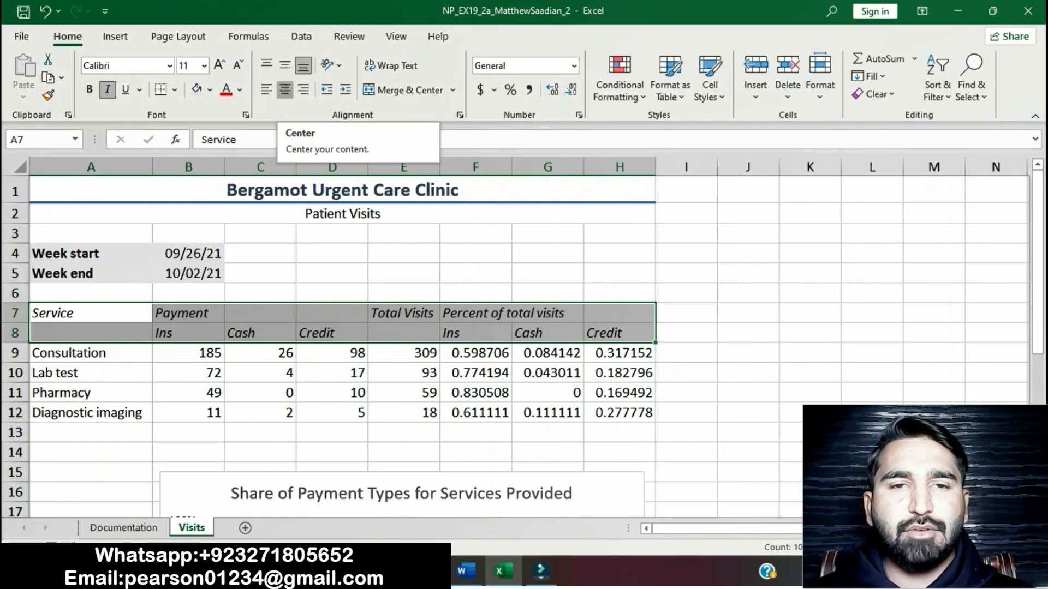
left_click(285, 89)
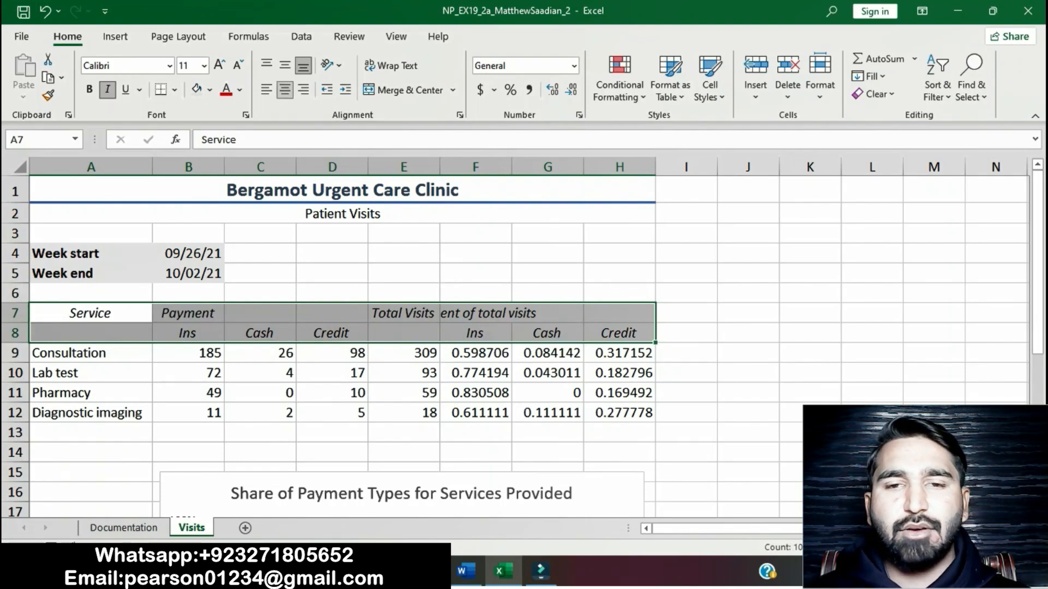